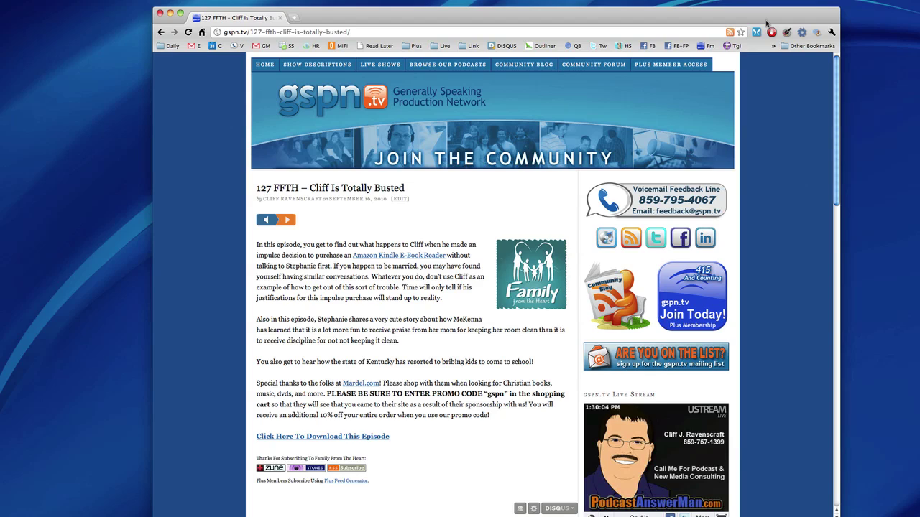
# Step: Open itunes.com in a new Chrome tab and go to the Download iTunes page
pyautogui.click(293, 18)
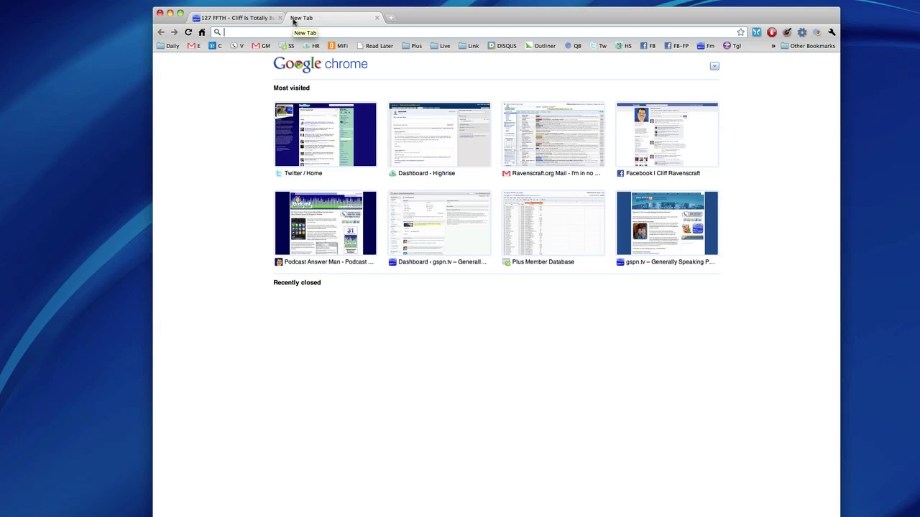
pyautogui.write('itunes.c')
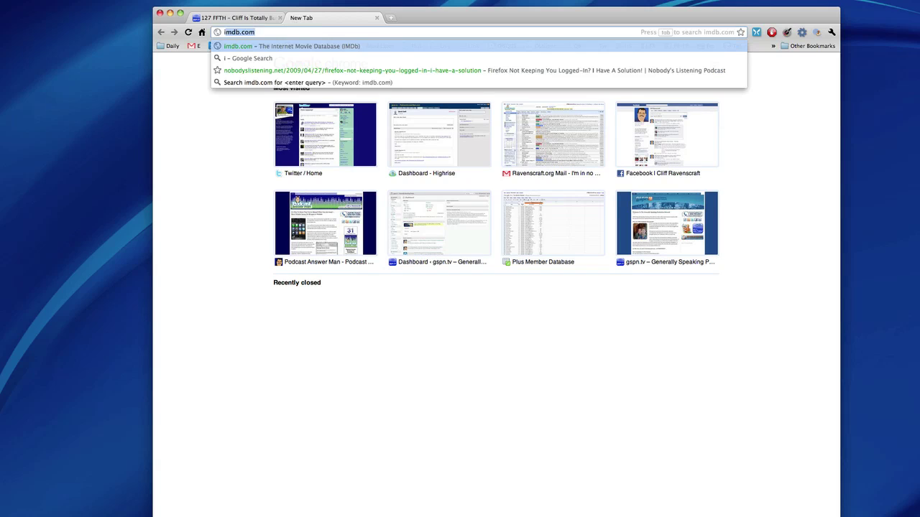
pyautogui.write('om')
pyautogui.press('Return')
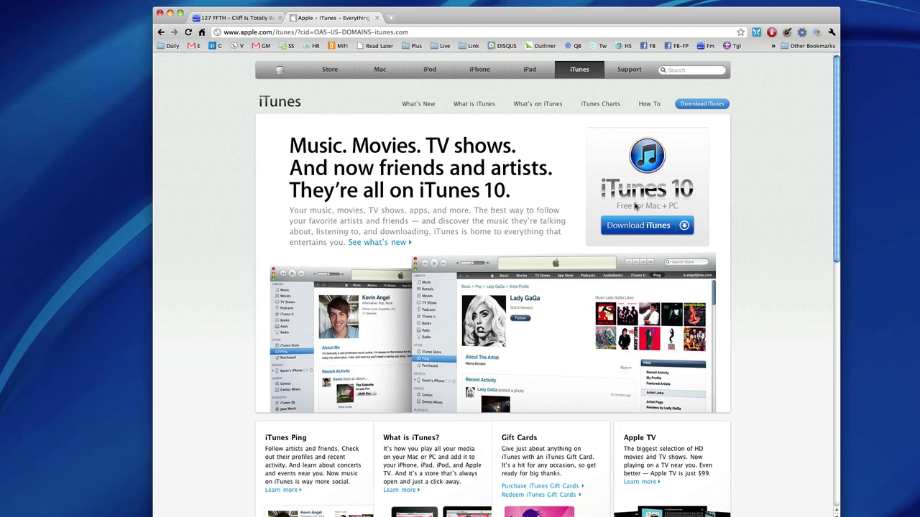
pyautogui.click(639, 228)
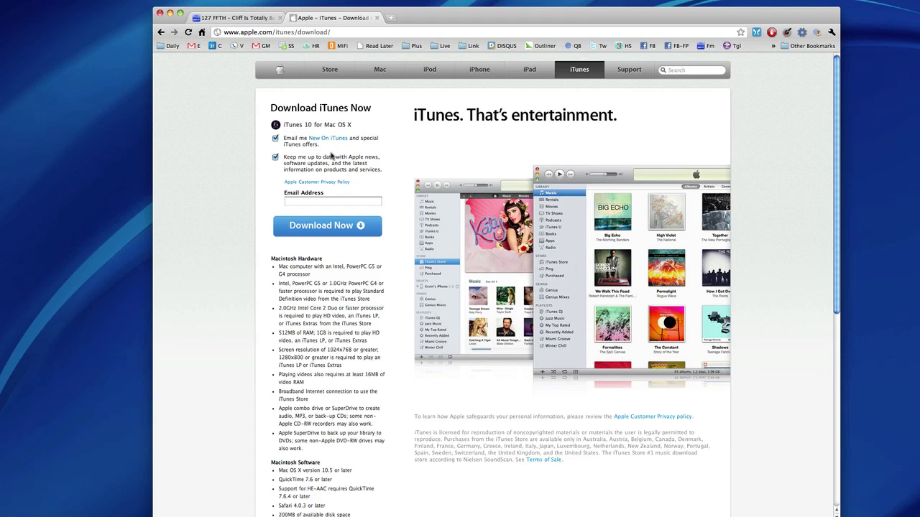
# Step: Untick the New On iTunes and Apple news e-mail options on the download page
pyautogui.click(297, 201)
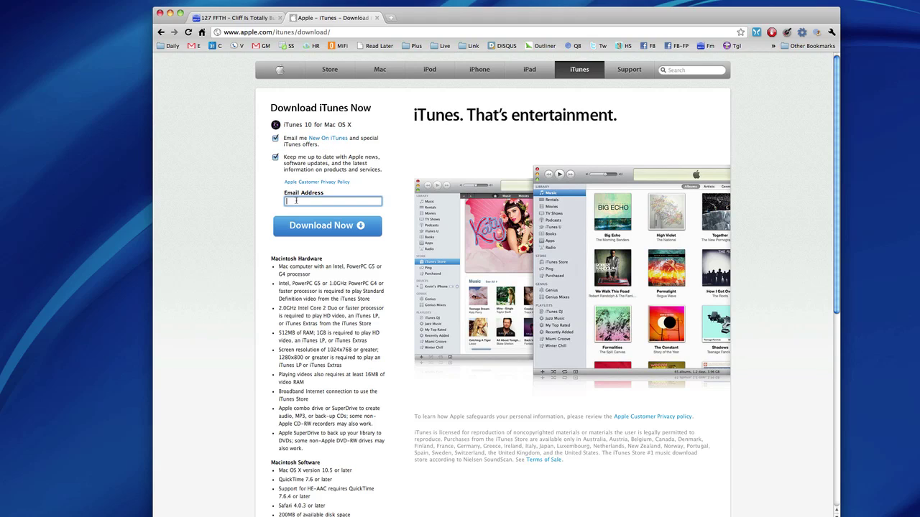
pyautogui.click(276, 141)
pyautogui.click(275, 139)
pyautogui.click(275, 158)
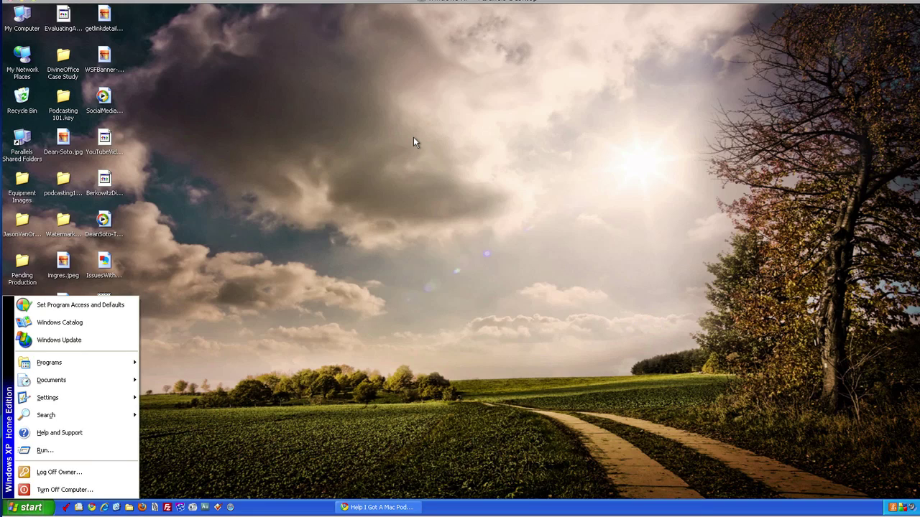
# Step: Untick both e-mail options on the Windows iTunes download page, then close that window
pyautogui.click(407, 153)
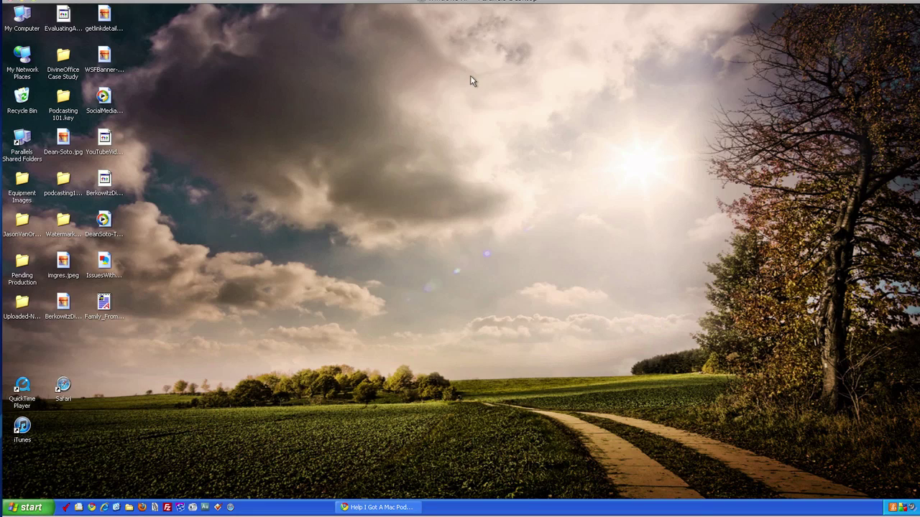
pyautogui.click(399, 508)
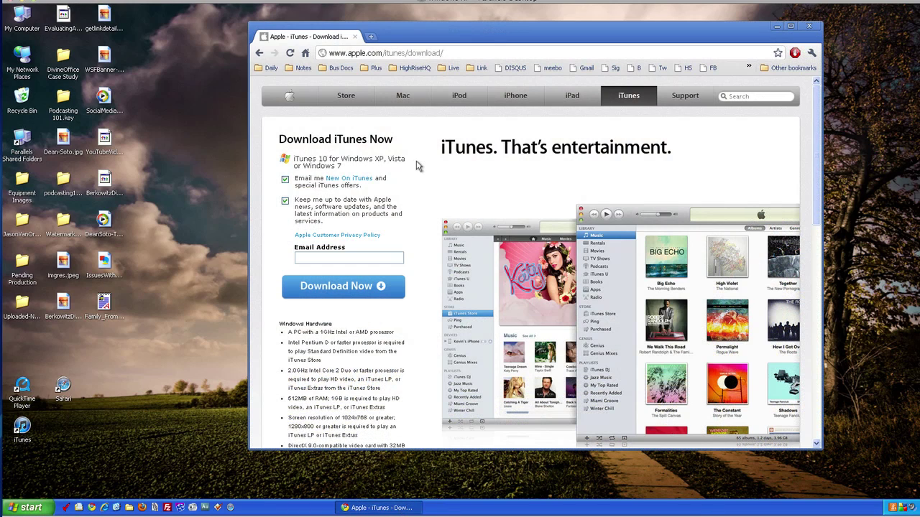
pyautogui.click(285, 179)
pyautogui.click(285, 201)
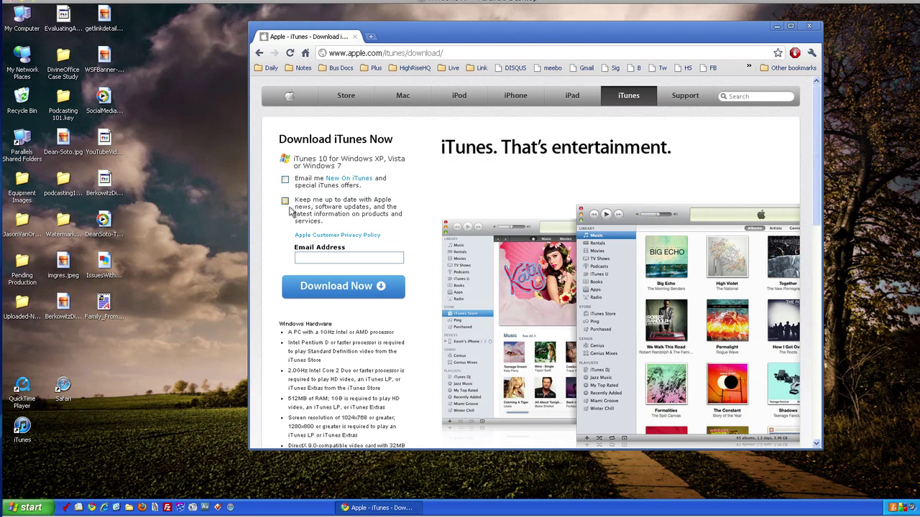
pyautogui.click(812, 26)
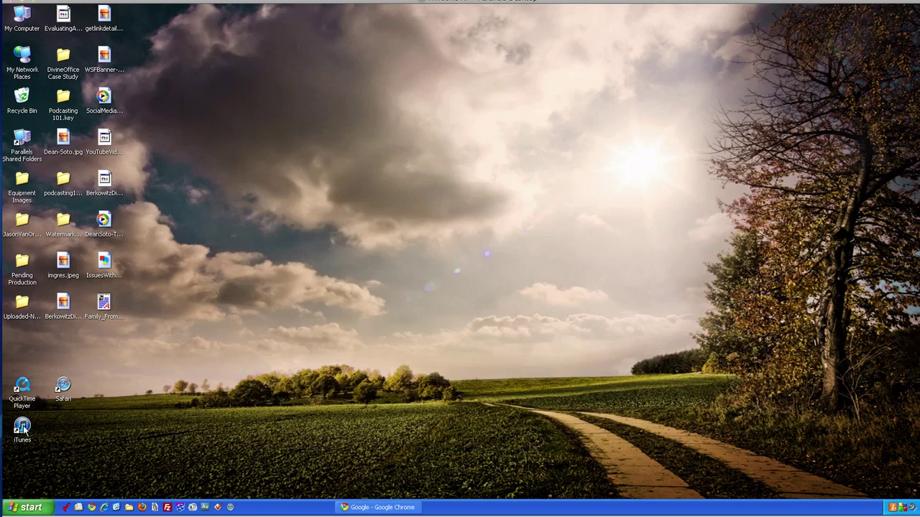
# Step: Launch iTunes, view Music, Movies, TV Shows, Podcasts and Radio, then open the iTunes Store
pyautogui.doubleClick(24, 430)
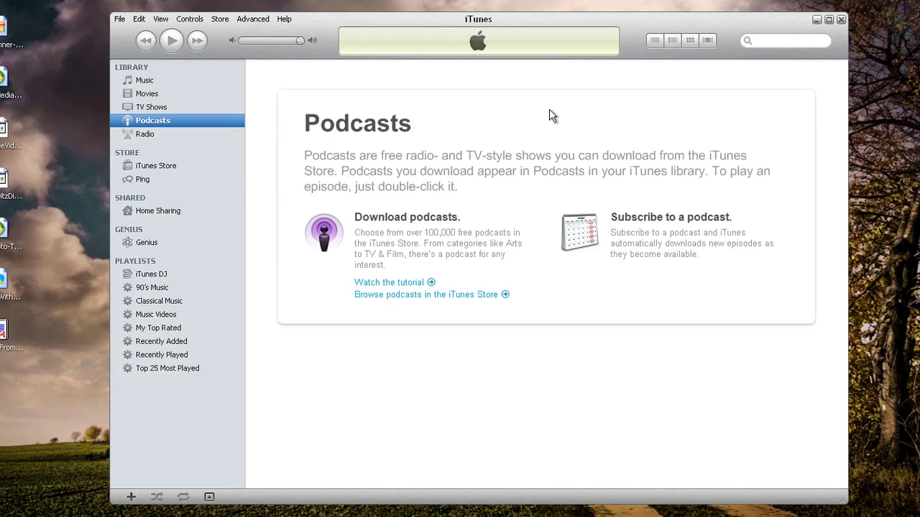
pyautogui.click(143, 80)
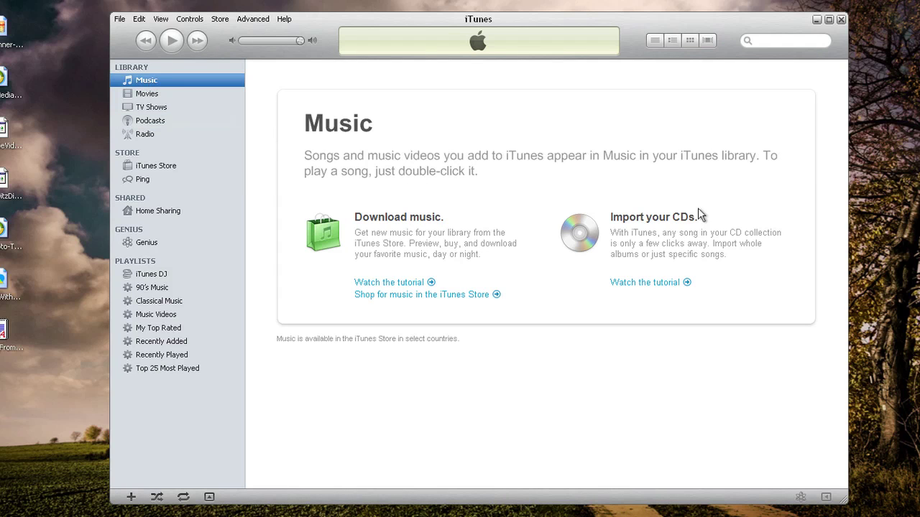
pyautogui.click(147, 94)
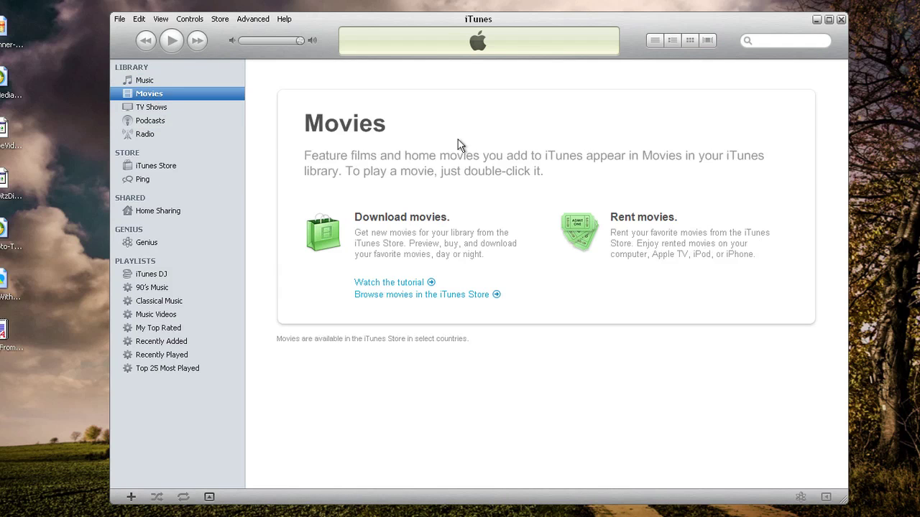
pyautogui.click(159, 107)
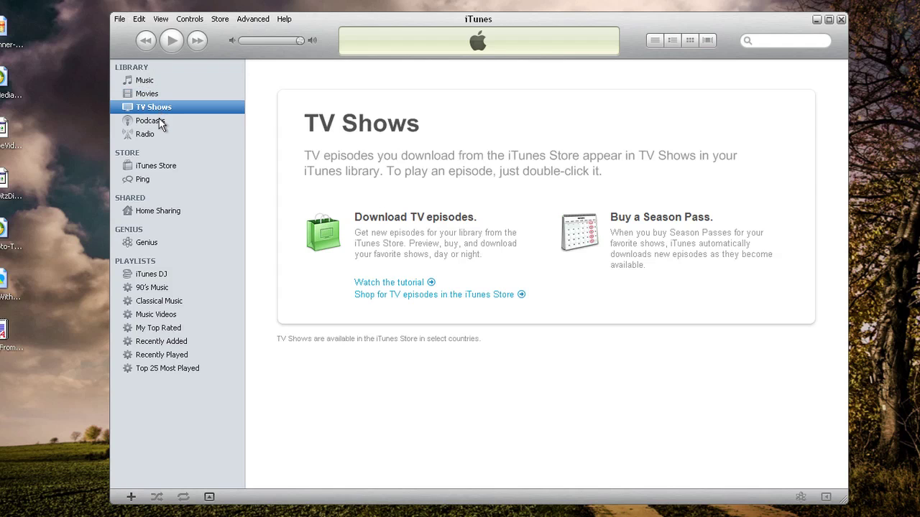
pyautogui.click(158, 122)
pyautogui.click(152, 134)
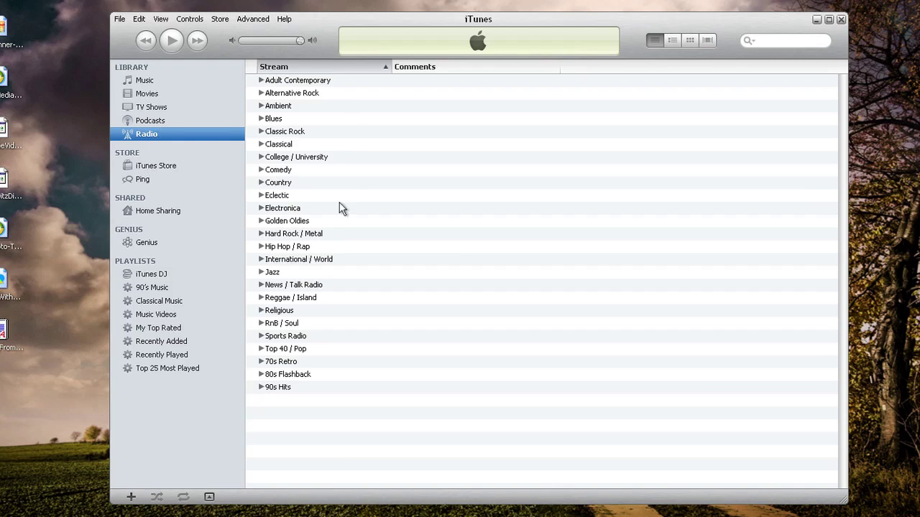
pyautogui.click(154, 166)
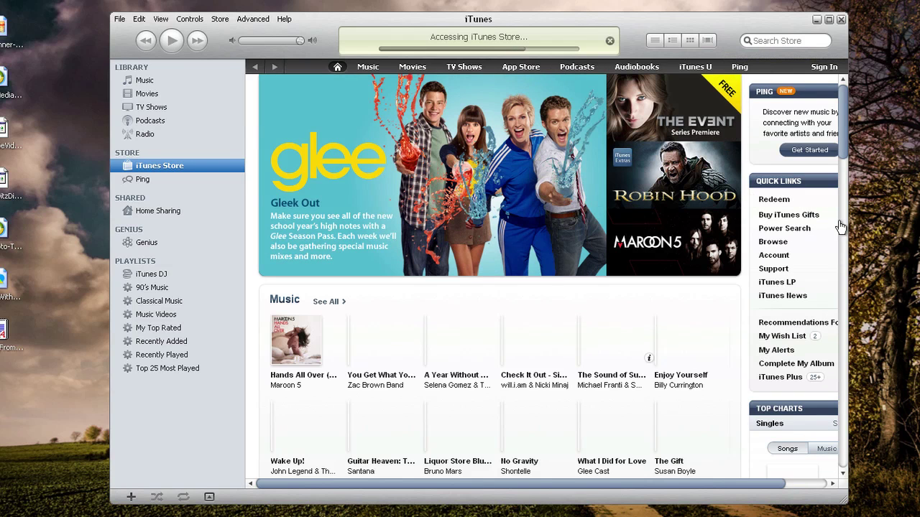
# Step: Enlarge the iTunes window and search the Store for gspn.tv
pyautogui.moveTo(846, 499); pyautogui.dragTo(916, 513)
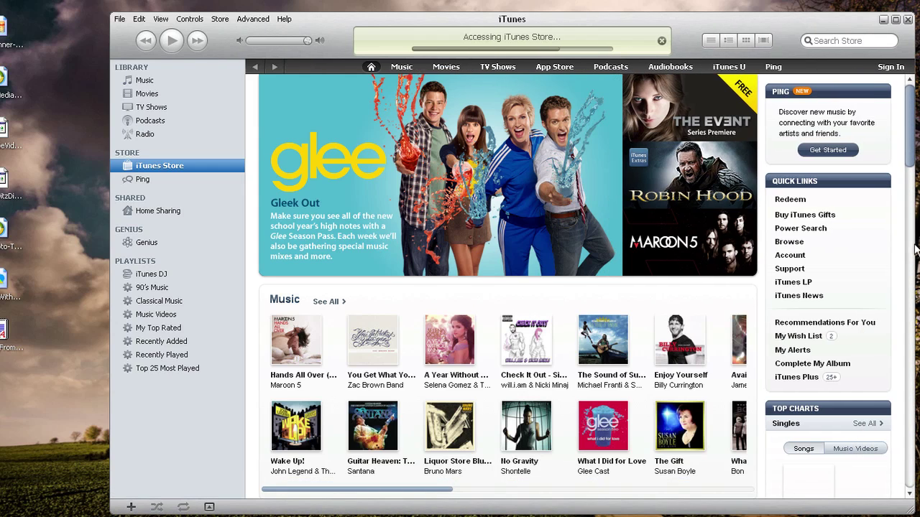
pyautogui.click(825, 40)
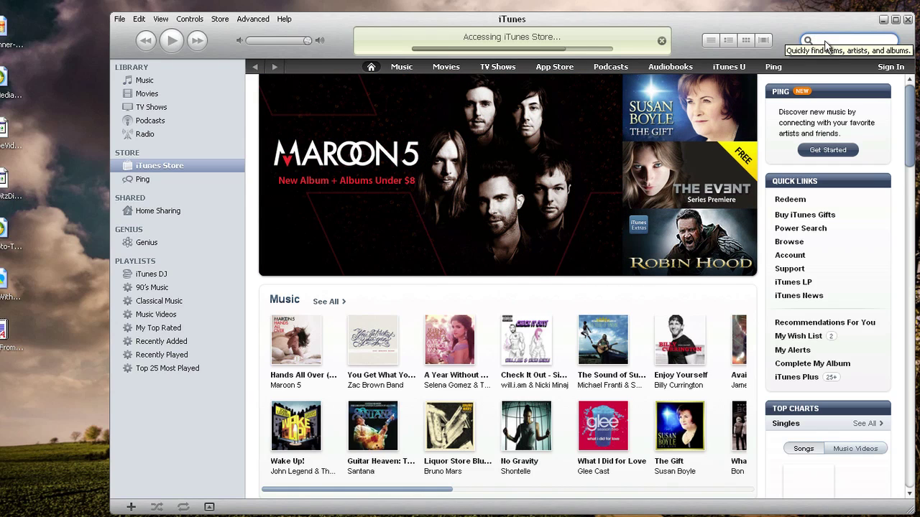
pyautogui.write('espn.tv')
pyautogui.press('Return')
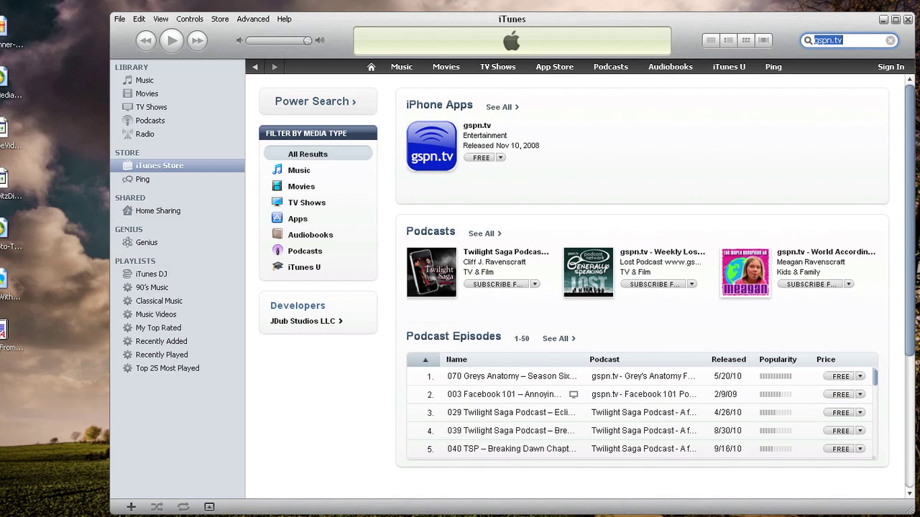
# Step: Search the iTunes Store for Lost
pyautogui.write('Lost')
pyautogui.hotkey('shift', 'Left')
pyautogui.hotkey('shift', 'Left')
pyautogui.hotkey('shift', 'Left')
pyautogui.hotkey('shift', 'Left')
pyautogui.press('Return')
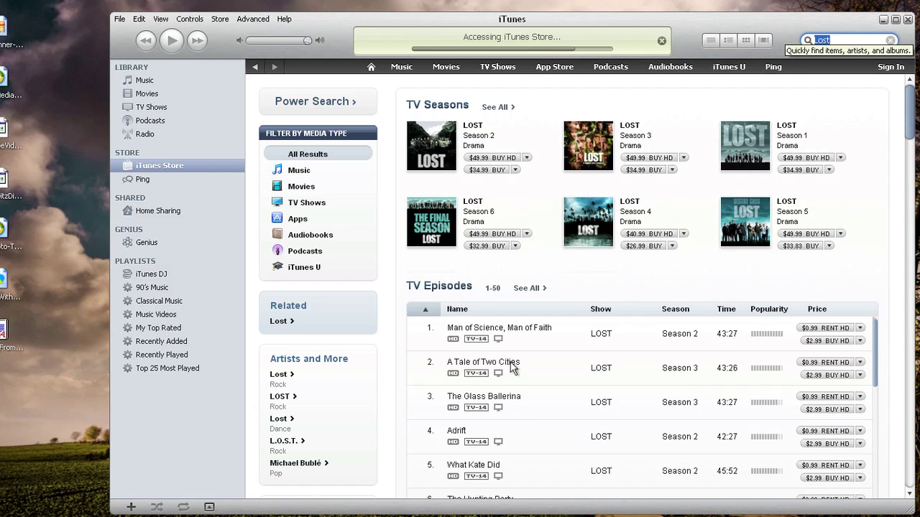
# Step: Scroll the Lost results down to Podcasts and open gspn.tv - Weekly Lost Podcast - Free Feed
pyautogui.scroll(-10, 465, 238)
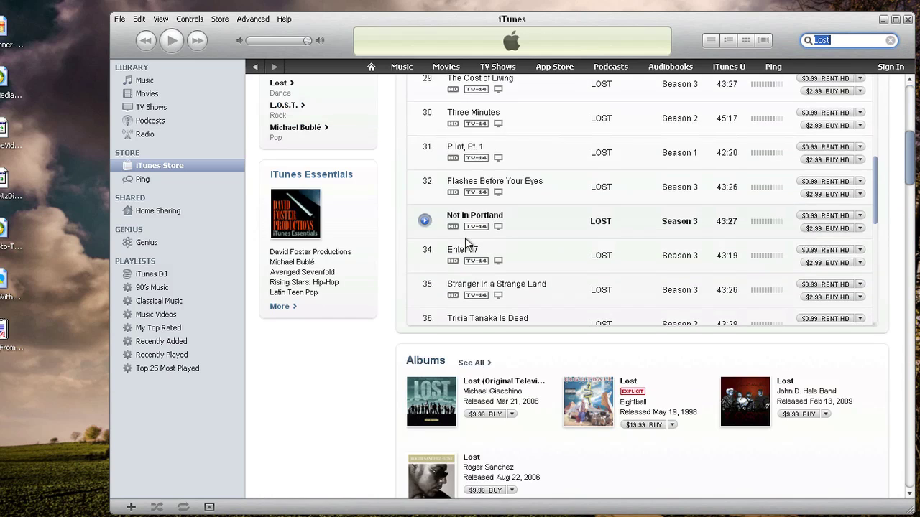
pyautogui.scroll(-5, 399, 400)
pyautogui.scroll(-3, 399, 400)
pyautogui.scroll(12, 400, 395)
pyautogui.scroll(-4, 399, 392)
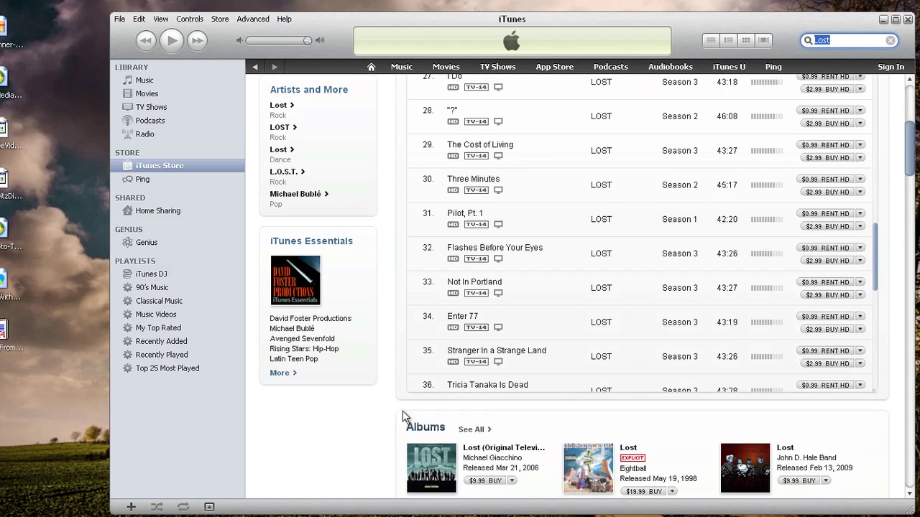
pyautogui.click(913, 188)
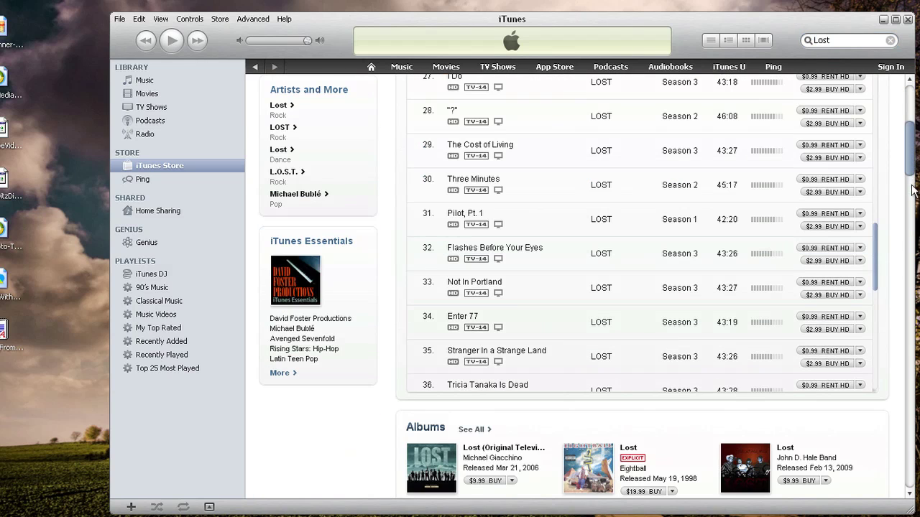
pyautogui.moveTo(913, 188); pyautogui.dragTo(913, 202)
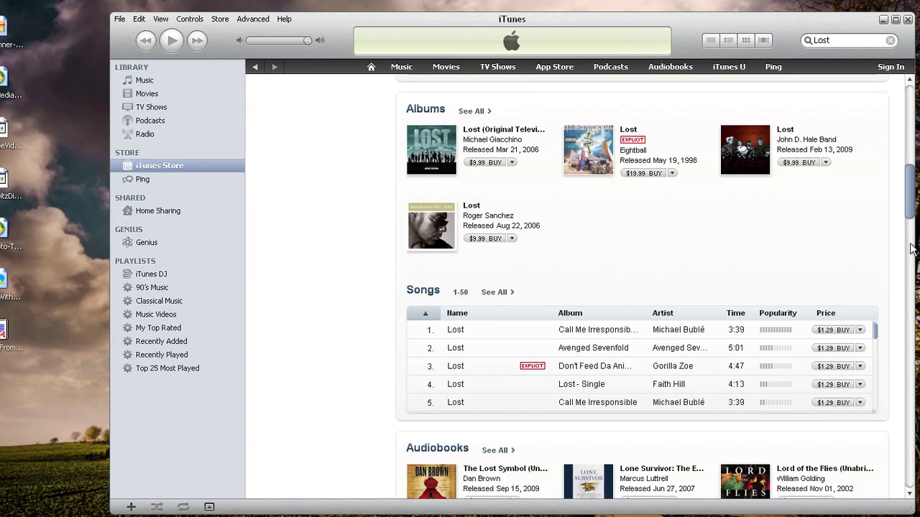
pyautogui.moveTo(911, 221); pyautogui.dragTo(909, 406)
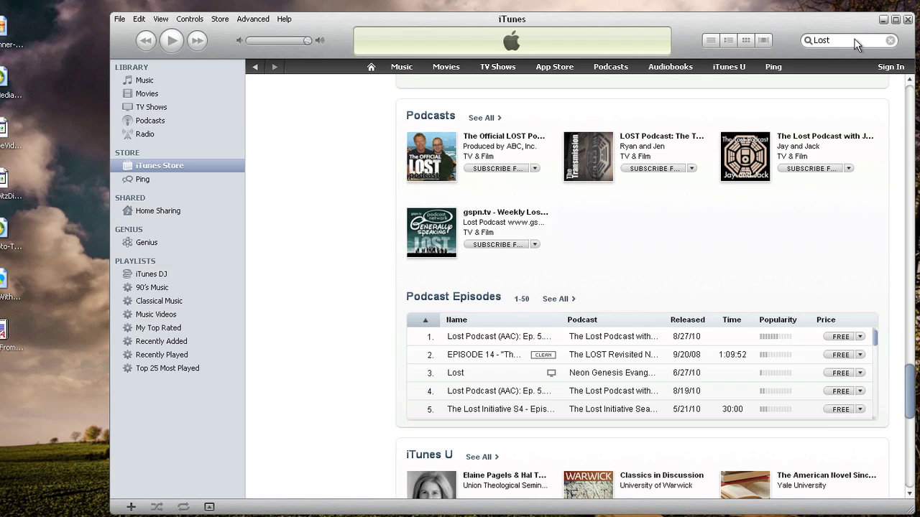
pyautogui.click(507, 215)
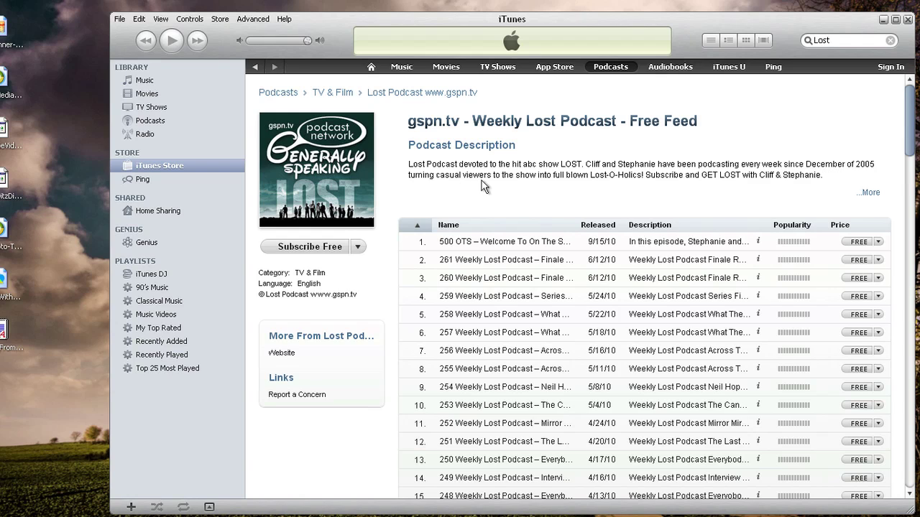
# Step: Preview episode 500 OTS, stop it, and subscribe free to the Weekly Lost Podcast
pyautogui.moveTo(804, 271); pyautogui.dragTo(384, 335)
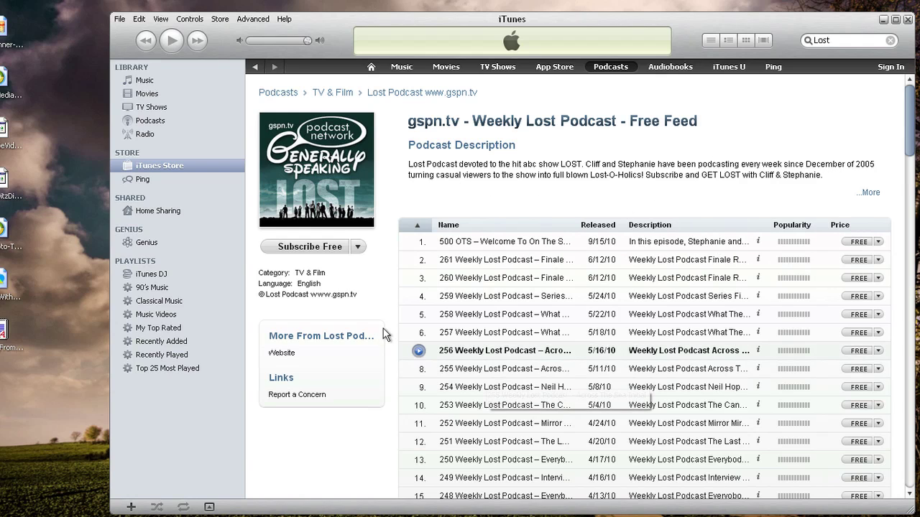
pyautogui.click(418, 243)
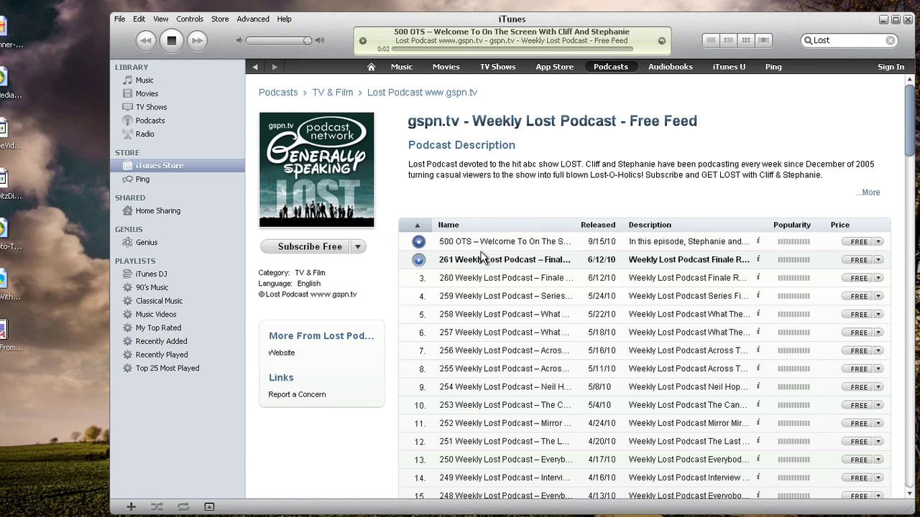
pyautogui.click(419, 243)
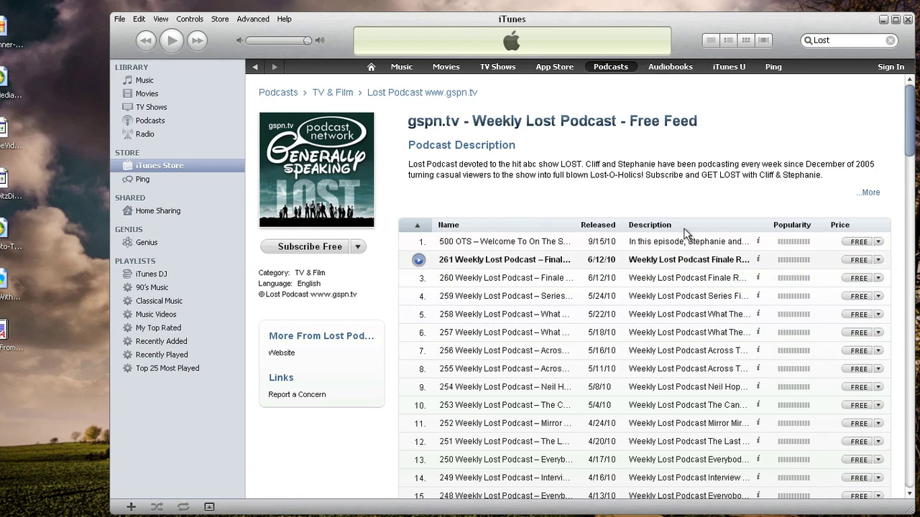
pyautogui.click(311, 248)
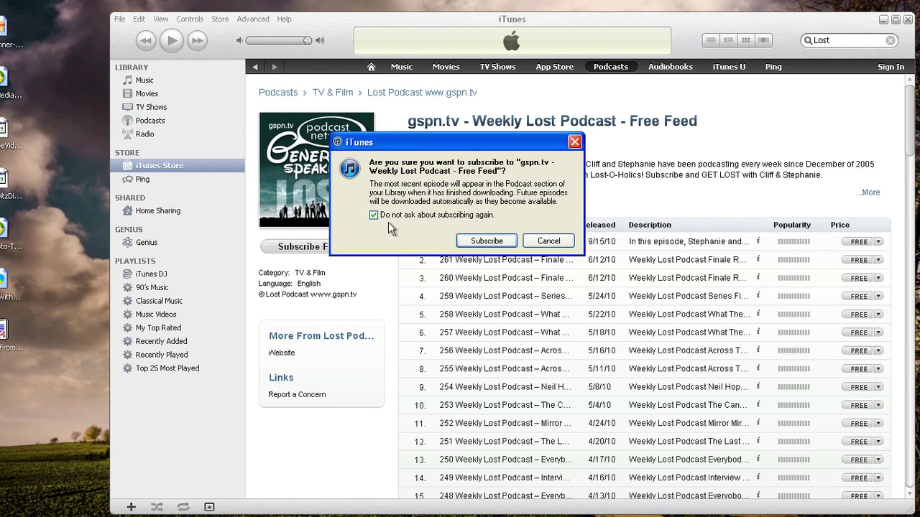
pyautogui.click(486, 242)
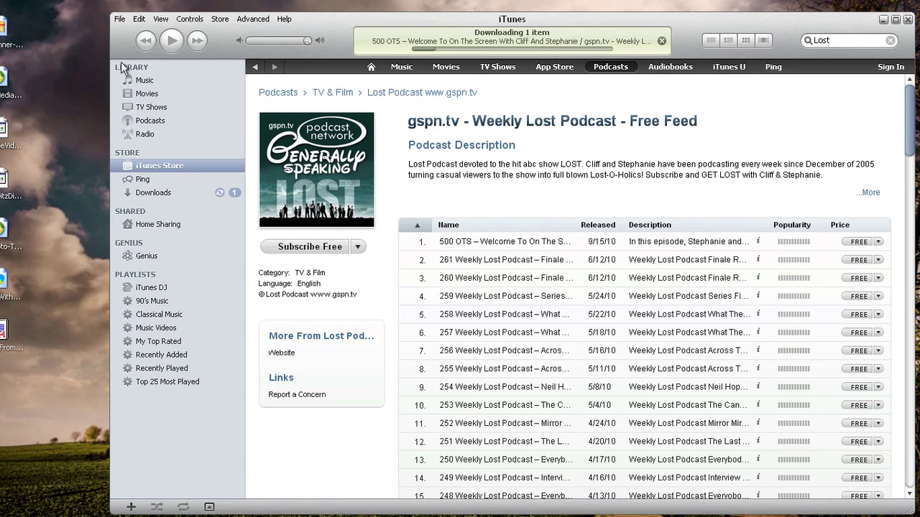
# Step: Show the Podcasts library in Grid view and select the Weekly Lost Podcast tile
pyautogui.click(148, 120)
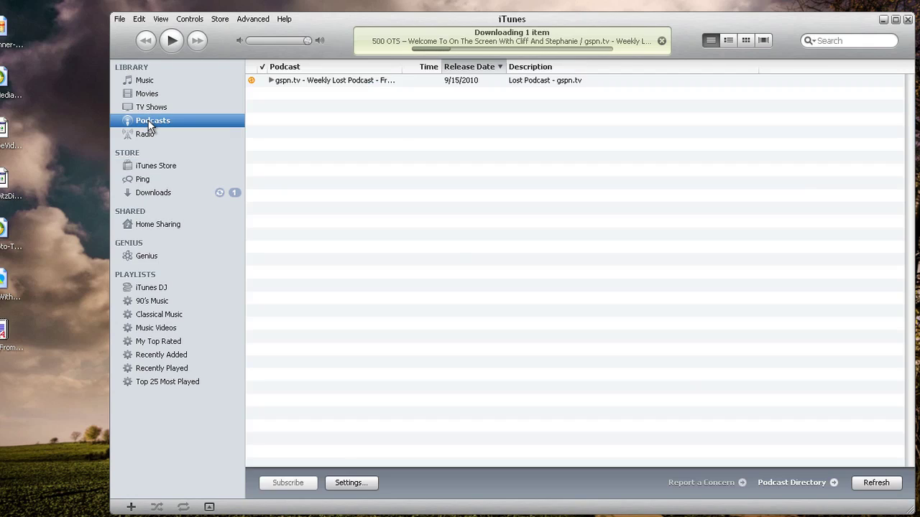
pyautogui.click(744, 41)
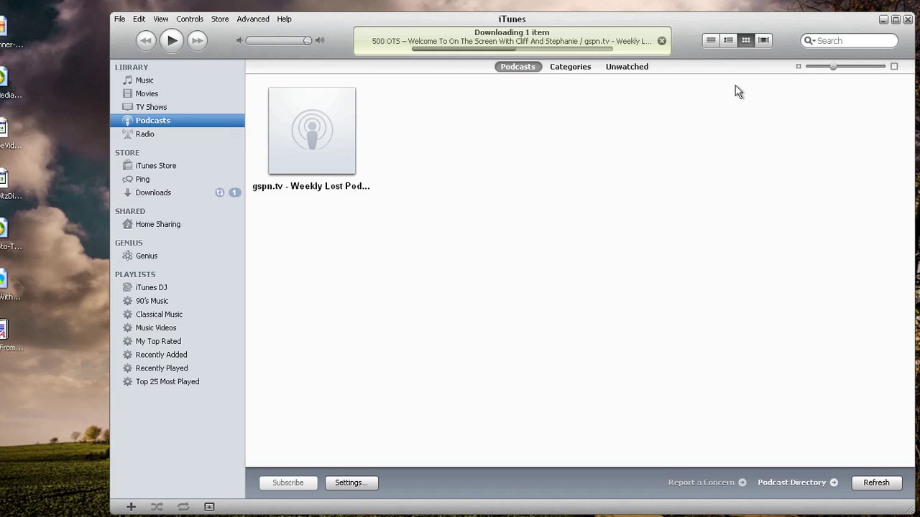
pyautogui.moveTo(298, 107)
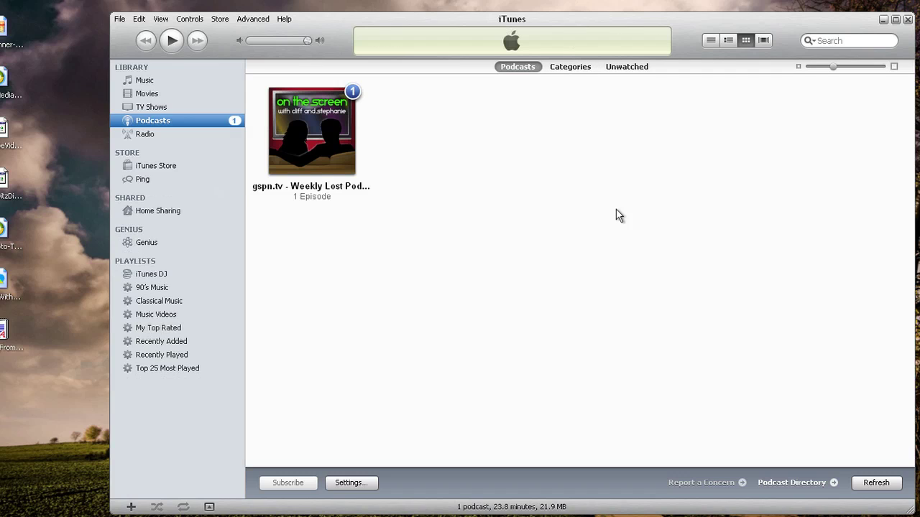
pyautogui.click(331, 138)
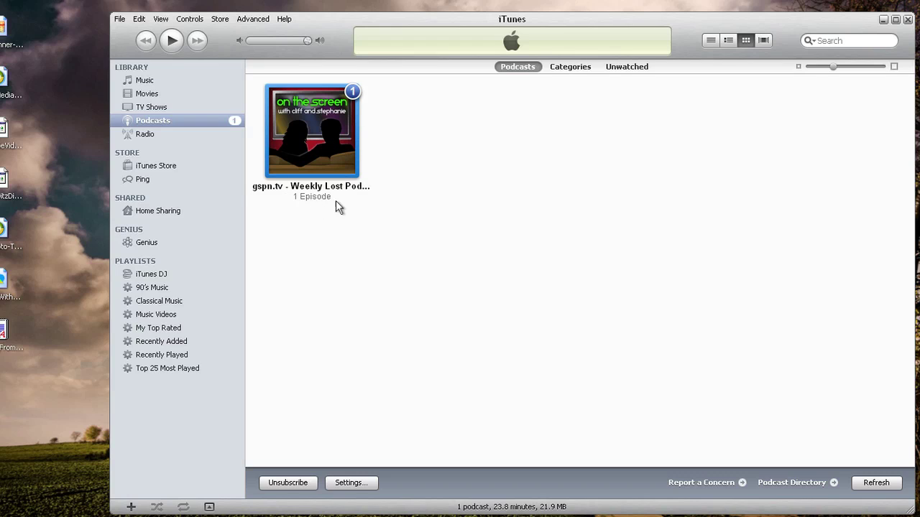
pyautogui.moveTo(338, 140)
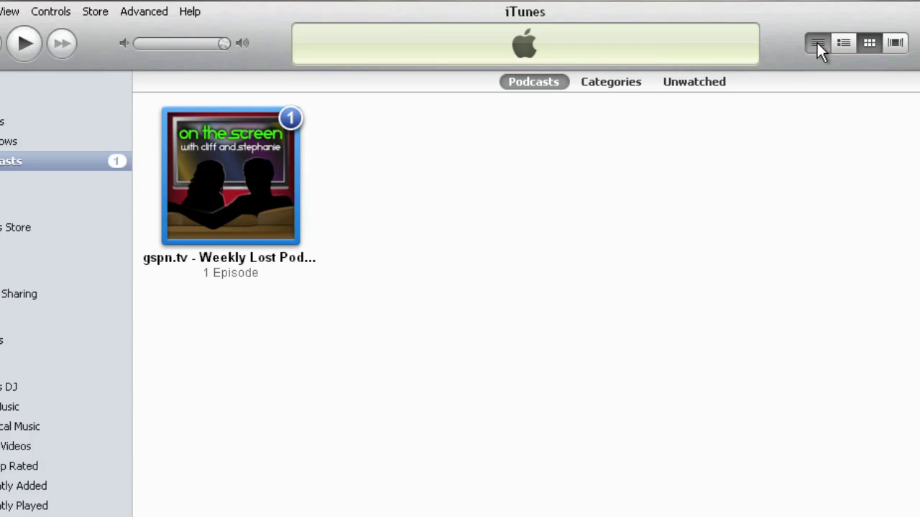
# Step: Switch the Podcasts library to List view and inspect 500 OTS and episodes 261 down to 248
pyautogui.click(817, 42)
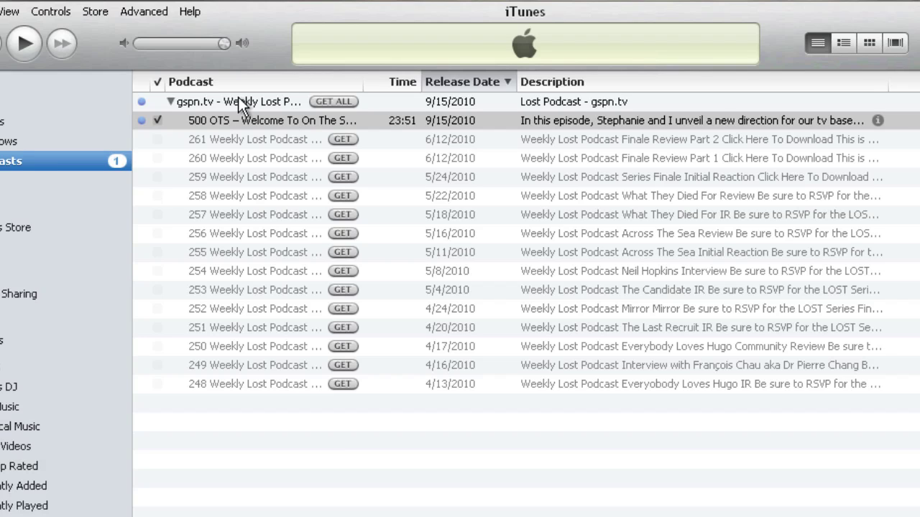
pyautogui.click(208, 100)
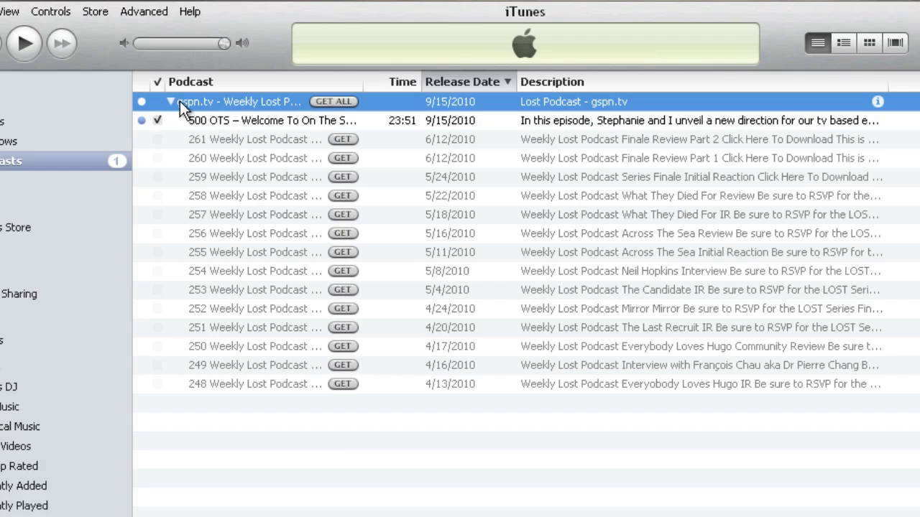
pyautogui.click(223, 126)
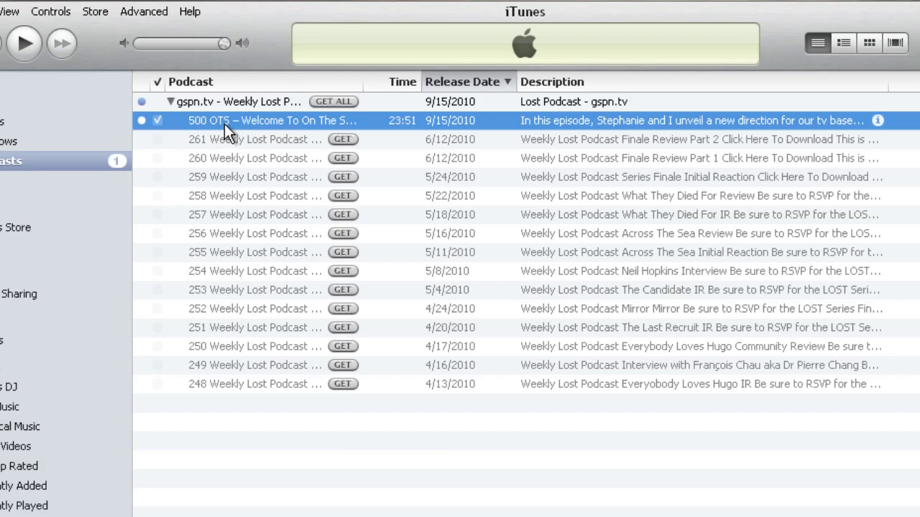
pyautogui.click(269, 139)
pyautogui.click(266, 157)
pyautogui.click(266, 195)
pyautogui.click(268, 292)
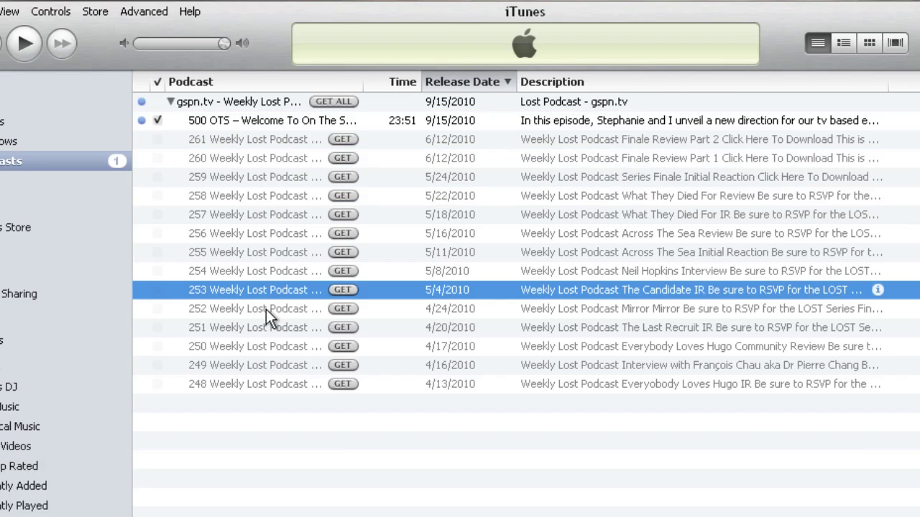
pyautogui.click(249, 385)
pyautogui.click(251, 365)
pyautogui.click(251, 346)
pyautogui.click(250, 235)
# Step: Download Weekly Lost Podcast episodes 261 and 260
pyautogui.click(252, 195)
pyautogui.click(253, 144)
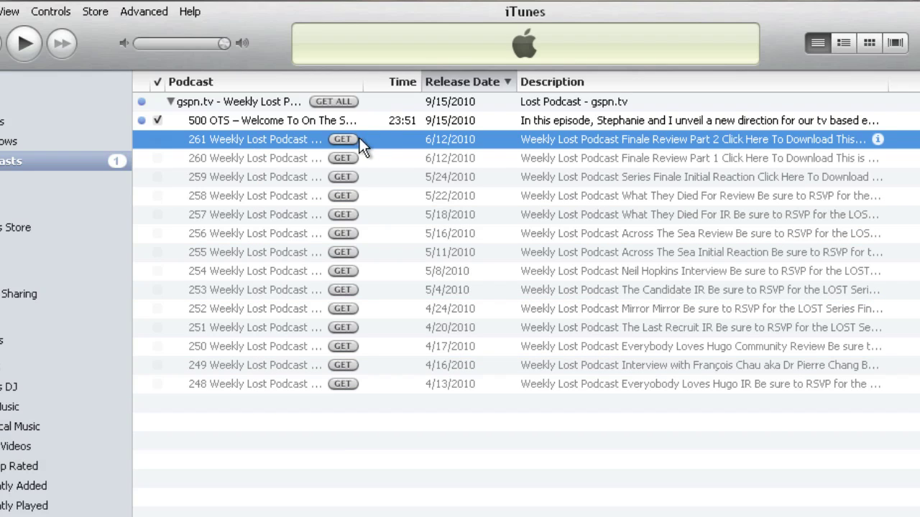
pyautogui.click(337, 138)
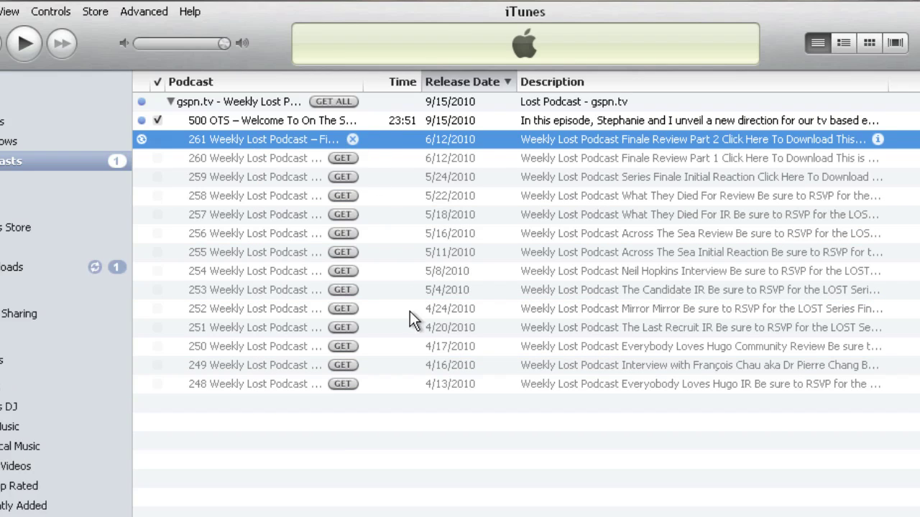
pyautogui.click(343, 158)
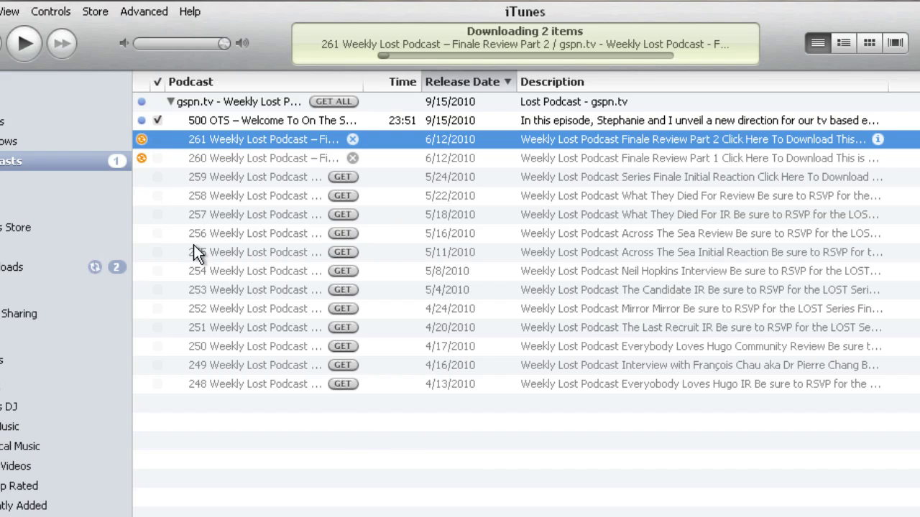
# Step: Play episode 500 OTS with its artwork shown, then return to the iTunes Store
pyautogui.click(243, 122)
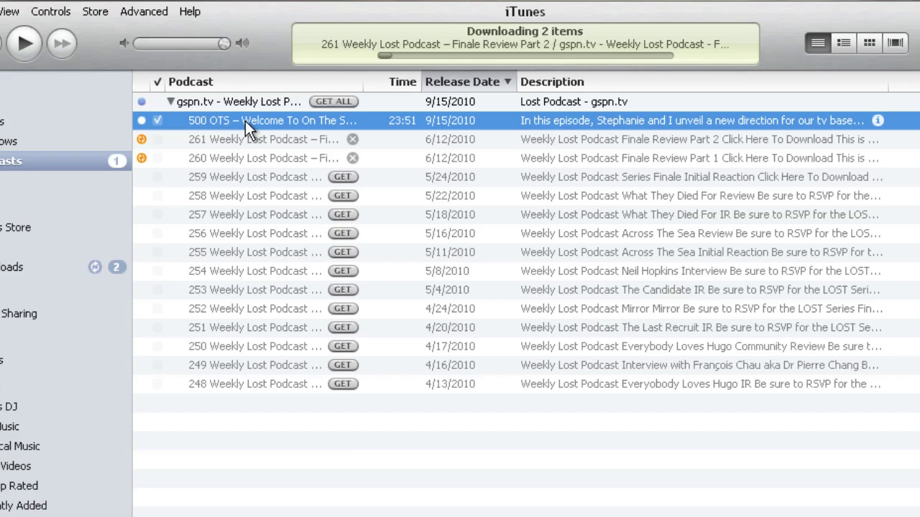
pyautogui.doubleClick(245, 121)
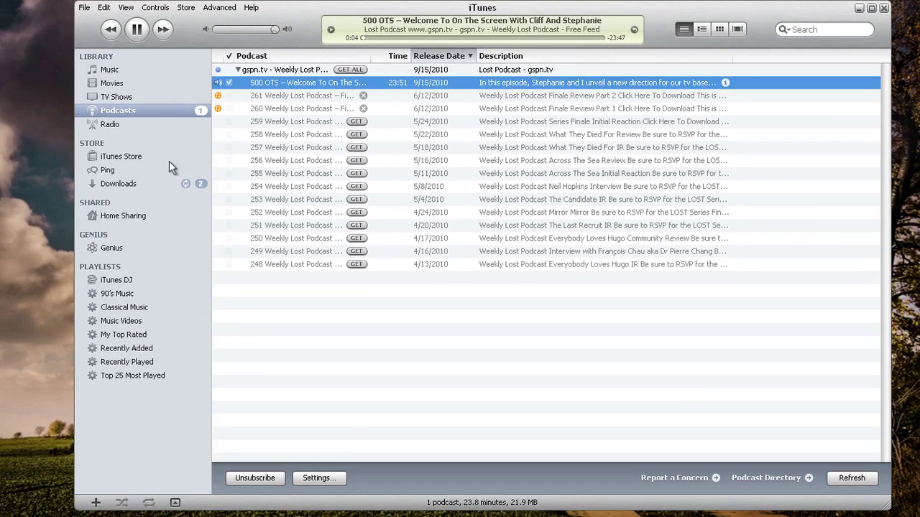
pyautogui.click(175, 502)
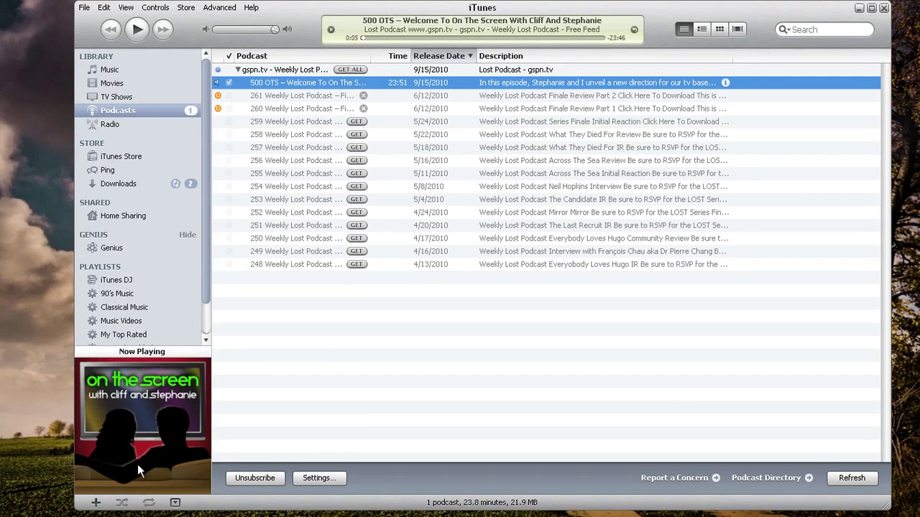
pyautogui.click(132, 156)
# Step: Search the iTunes Store for Social Media
pyautogui.click(847, 29)
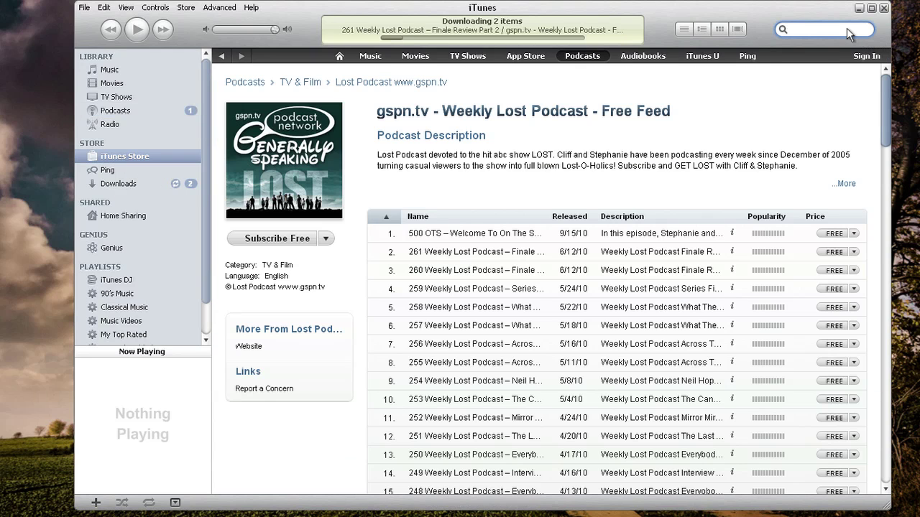
pyautogui.write('B')
pyautogui.write('Social Media')
pyautogui.press('Return')
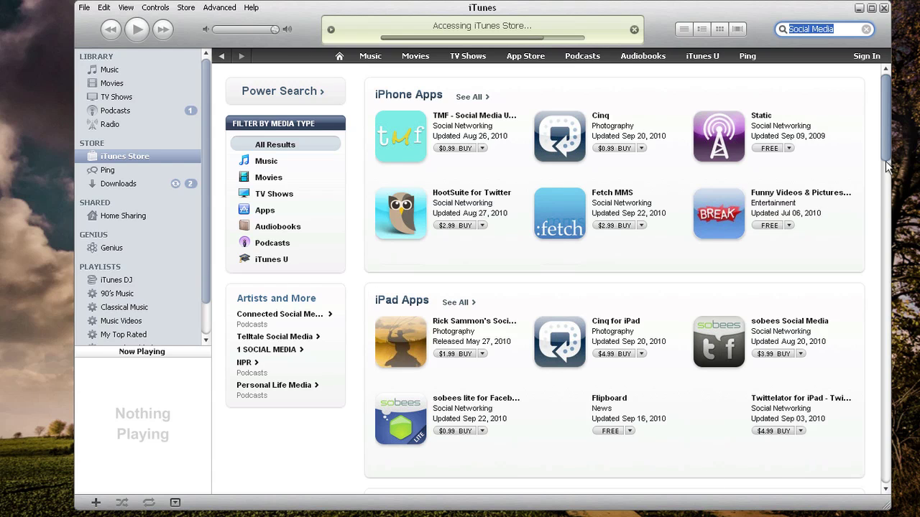
# Step: Subscribe free to gspn.tv - Social Media Serenity from the full podcast results, then view the podcast library
pyautogui.moveTo(888, 220); pyautogui.dragTo(891, 288)
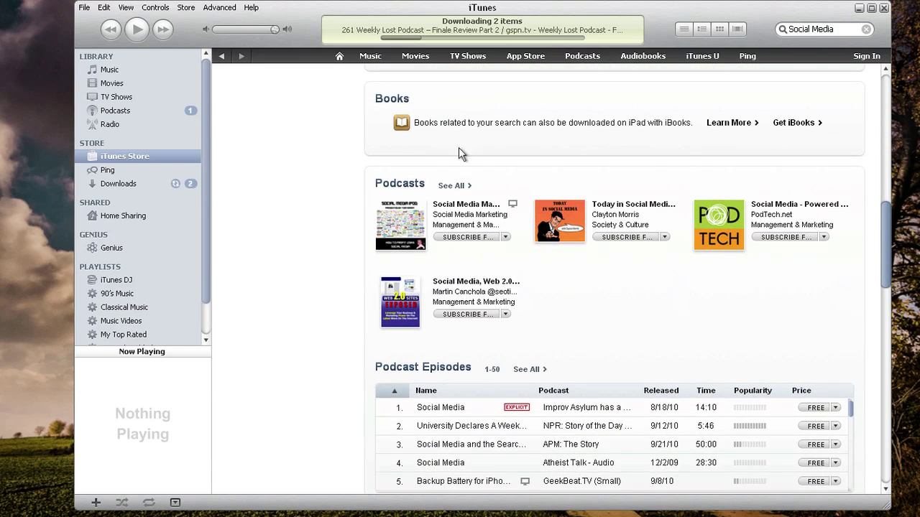
pyautogui.click(457, 188)
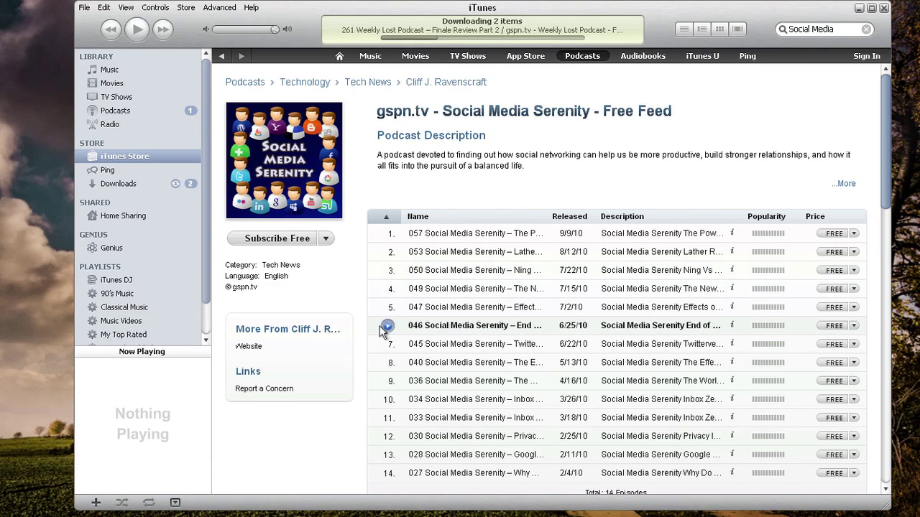
pyautogui.click(281, 240)
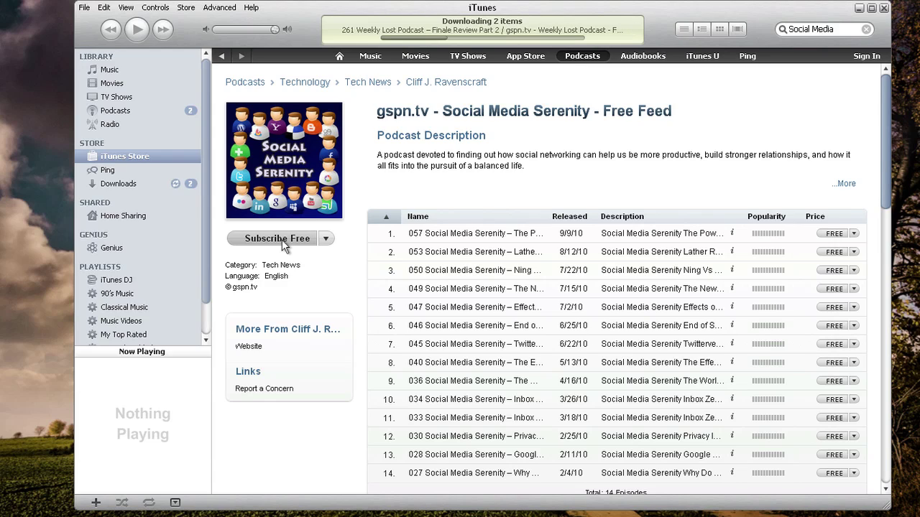
pyautogui.click(115, 111)
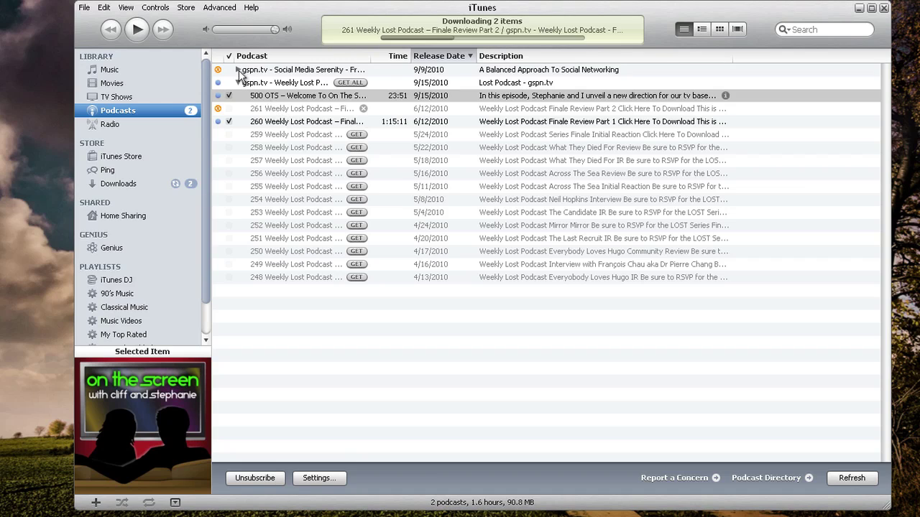
# Step: Collapse the Weekly Lost Podcast row and expand Social Media Serenity to list its episodes
pyautogui.click(301, 72)
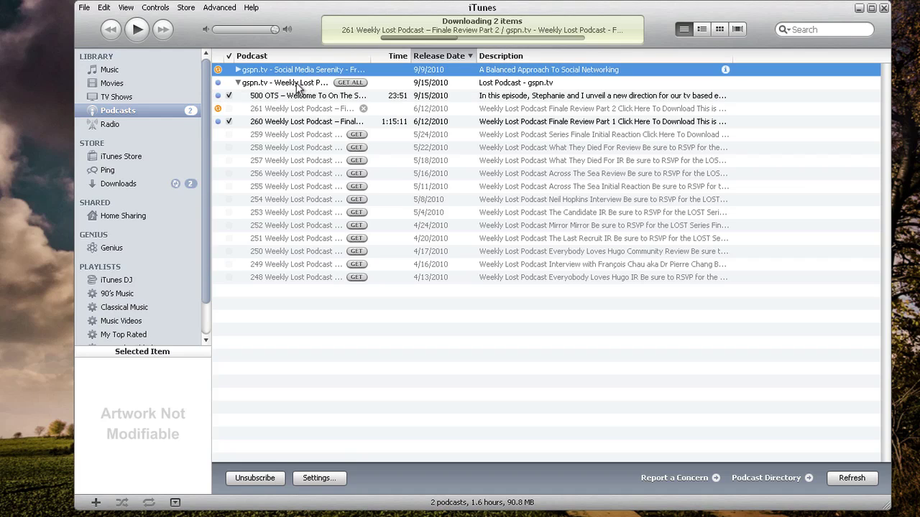
pyautogui.click(297, 85)
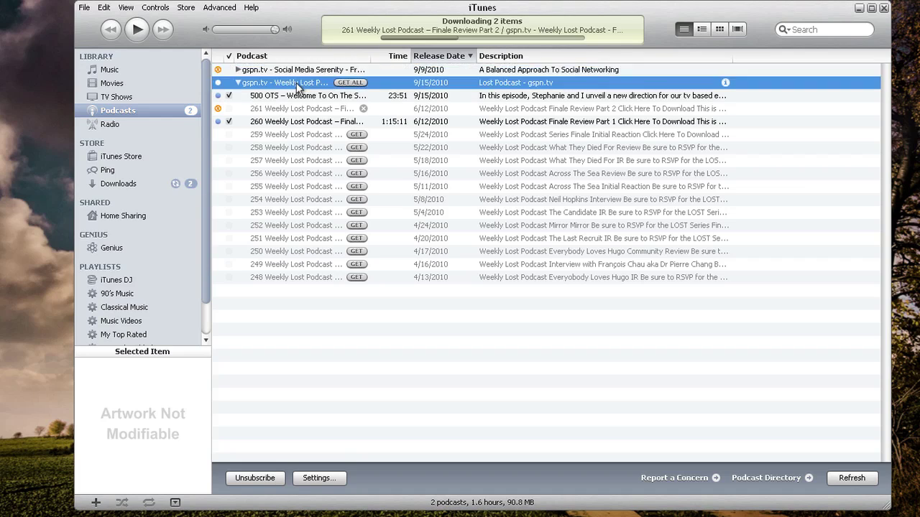
pyautogui.click(238, 83)
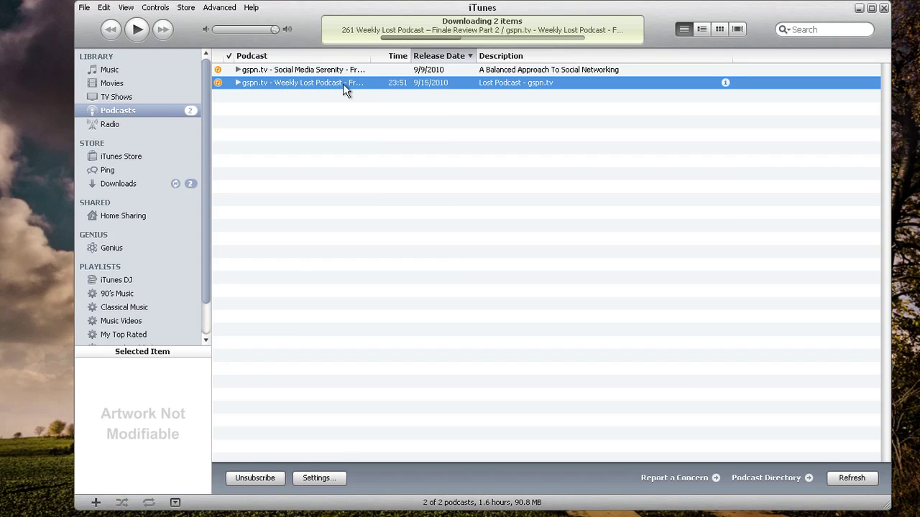
pyautogui.click(238, 82)
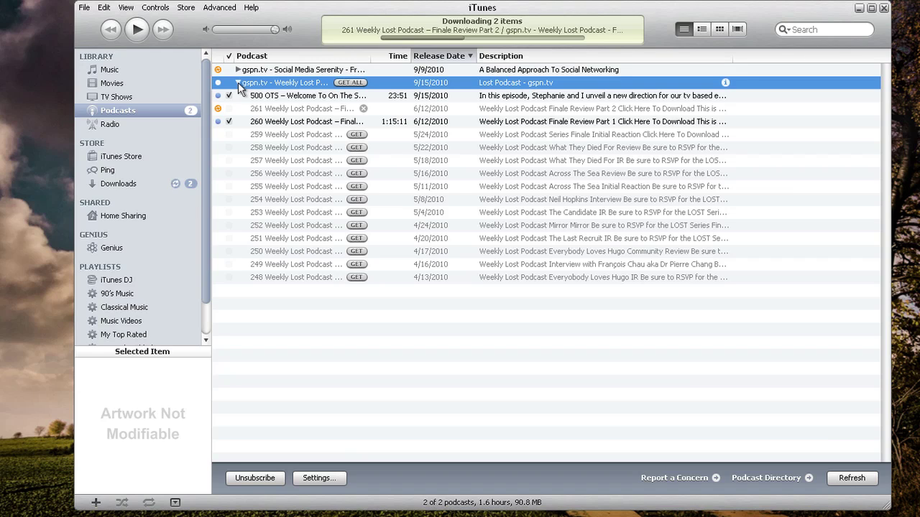
pyautogui.click(238, 83)
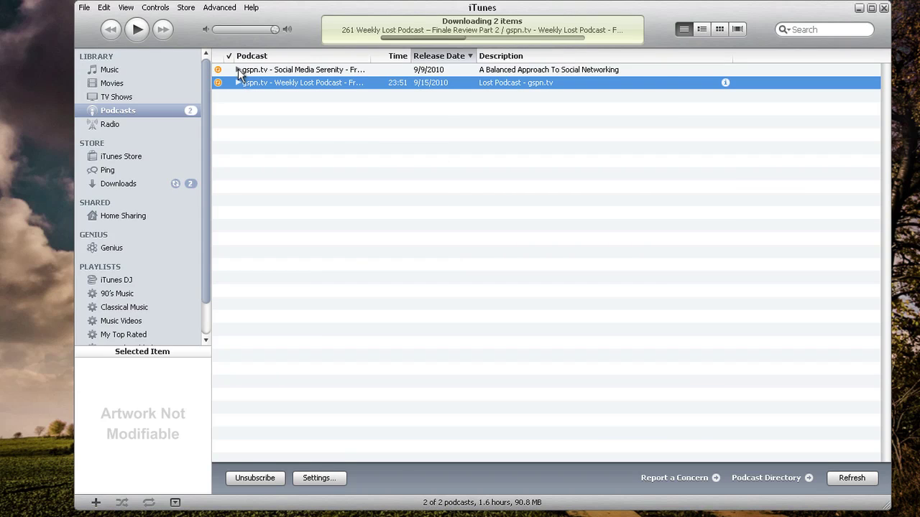
pyautogui.click(238, 70)
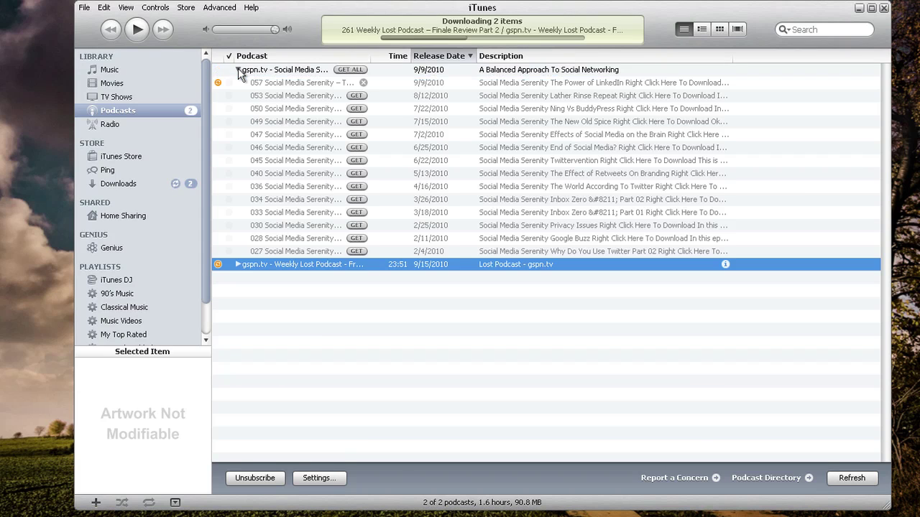
# Step: Review Social Media Serenity's episodes from 057 down to 033, ending with episode 053 selected
pyautogui.click(274, 87)
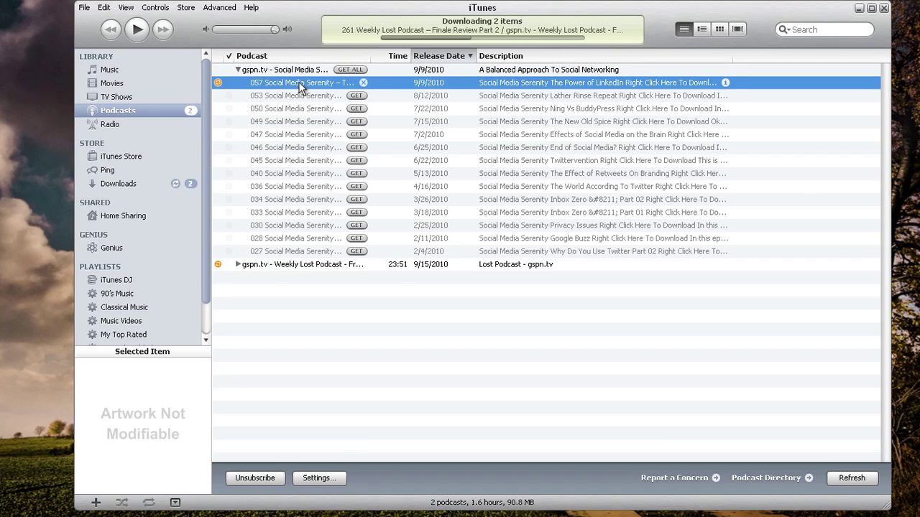
pyautogui.click(291, 98)
pyautogui.click(289, 110)
pyautogui.click(289, 135)
pyautogui.click(289, 162)
pyautogui.click(298, 213)
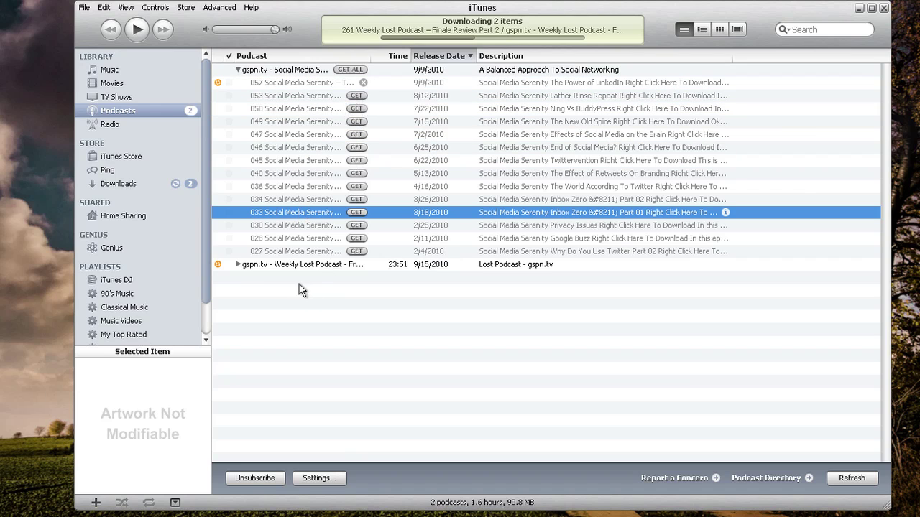
pyautogui.click(297, 97)
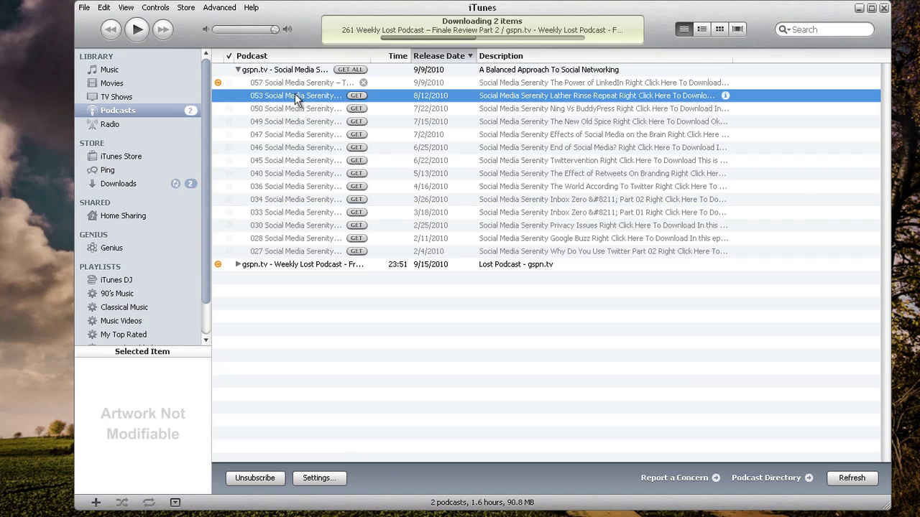
# Step: Delete Social Media Serenity episodes 053 through 027, keeping only 057, then expand Weekly Lost Podcast
pyautogui.hotkey('shift', 'Down')
pyautogui.hotkey('shift', 'Down')
pyautogui.hotkey('shift', 'Down')
pyautogui.hotkey('shift', 'Down')
pyautogui.hotkey('shift', 'Down')
pyautogui.hotkey('shift', 'Down')
pyautogui.hotkey('shift', 'Down')
pyautogui.hotkey('shift', 'Down')
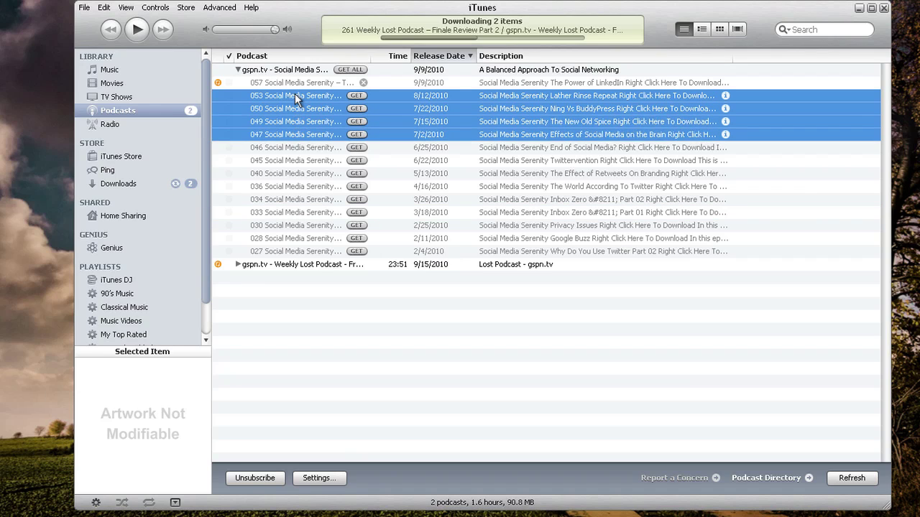
pyautogui.hotkey('shift', 'Down')
pyautogui.hotkey('shift', 'Down')
pyautogui.hotkey('shift', 'Down')
pyautogui.hotkey('shift', 'Down')
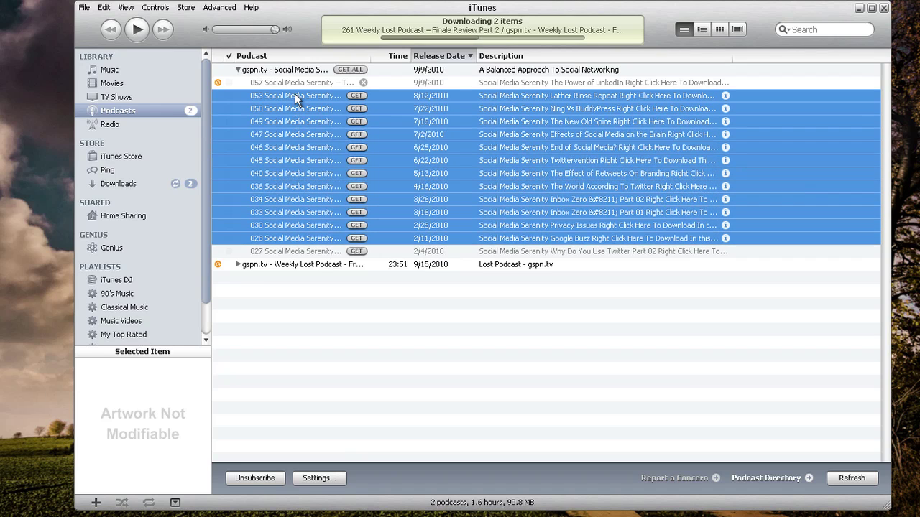
pyautogui.rightClick(297, 99)
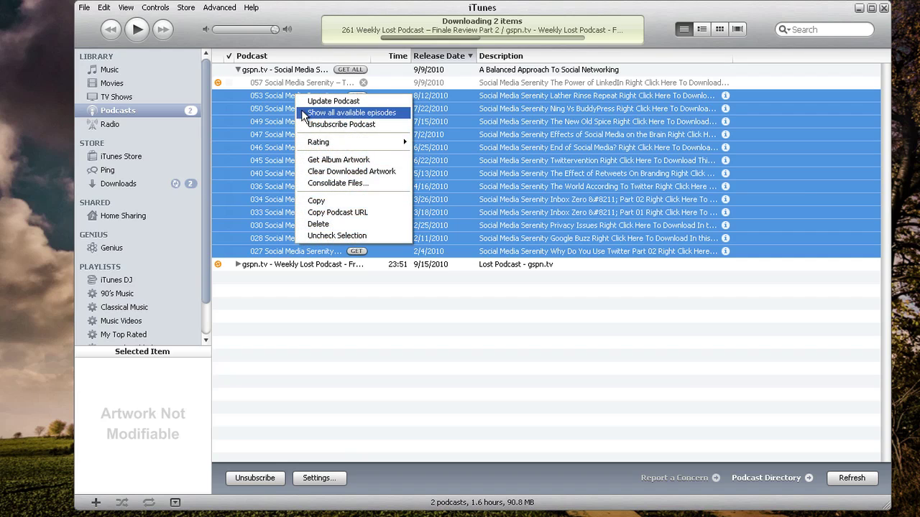
pyautogui.click(323, 225)
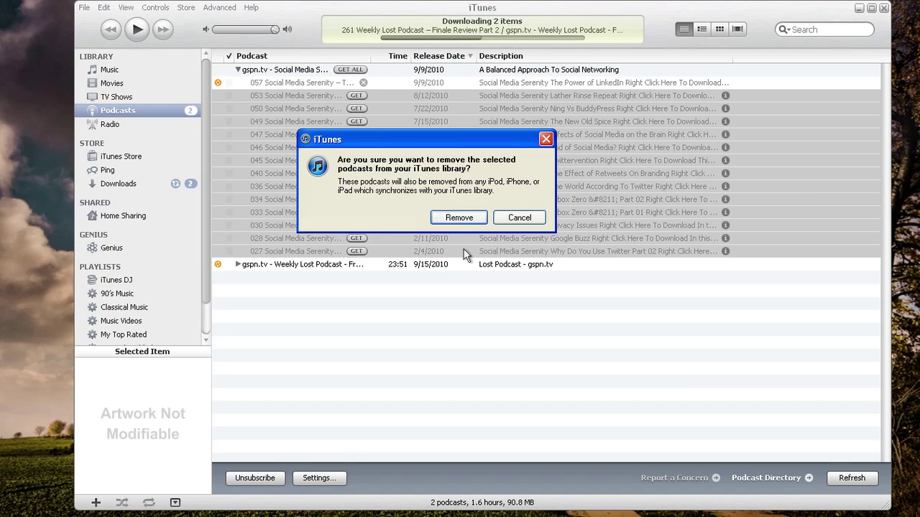
pyautogui.click(471, 221)
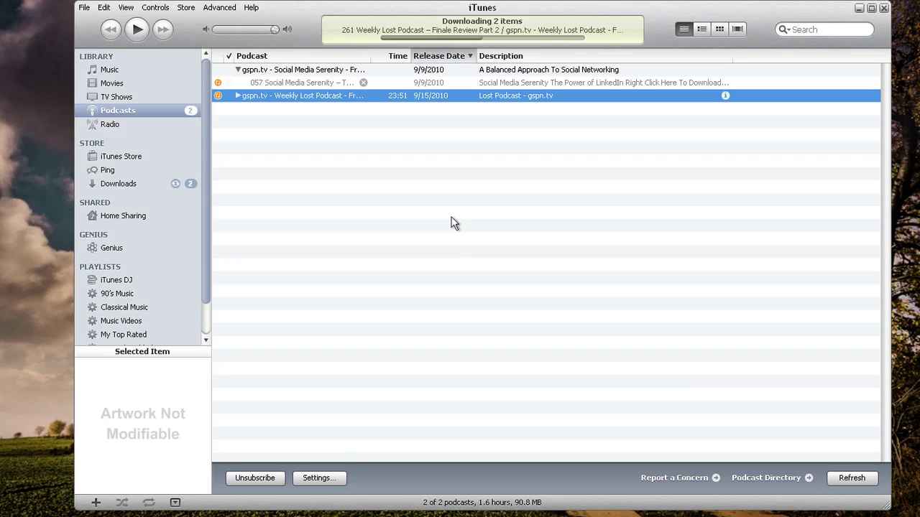
pyautogui.click(238, 95)
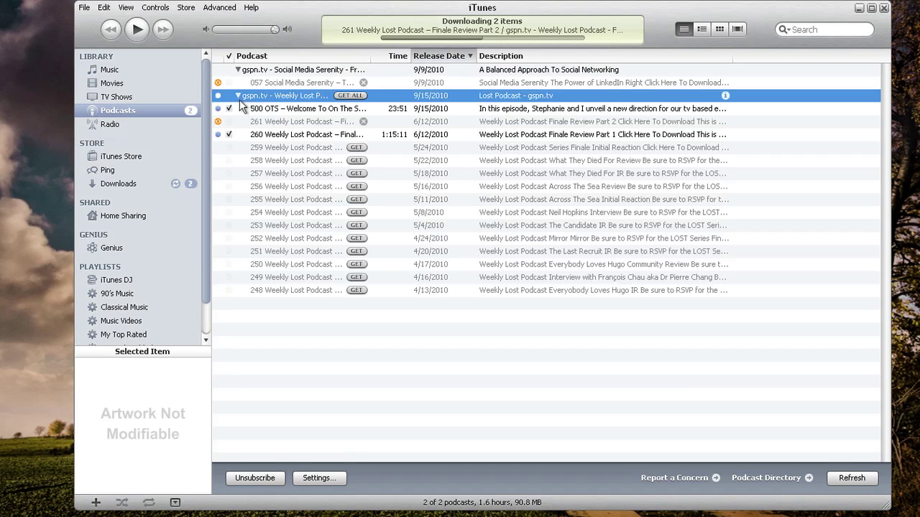
# Step: Select Weekly Lost Podcast episodes 259 through 248 and delete all twelve from the library
pyautogui.click(275, 148)
pyautogui.hotkey('shift', 'Down')
pyautogui.hotkey('shift', 'Down')
pyautogui.hotkey('shift', 'Down')
pyautogui.hotkey('shift', 'Down')
pyautogui.hotkey('shift', 'Down')
pyautogui.hotkey('shift', 'Down')
pyautogui.hotkey('shift', 'Down')
pyautogui.hotkey('shift', 'Down')
pyautogui.hotkey('shift', 'Down')
pyautogui.hotkey('shift', 'Down')
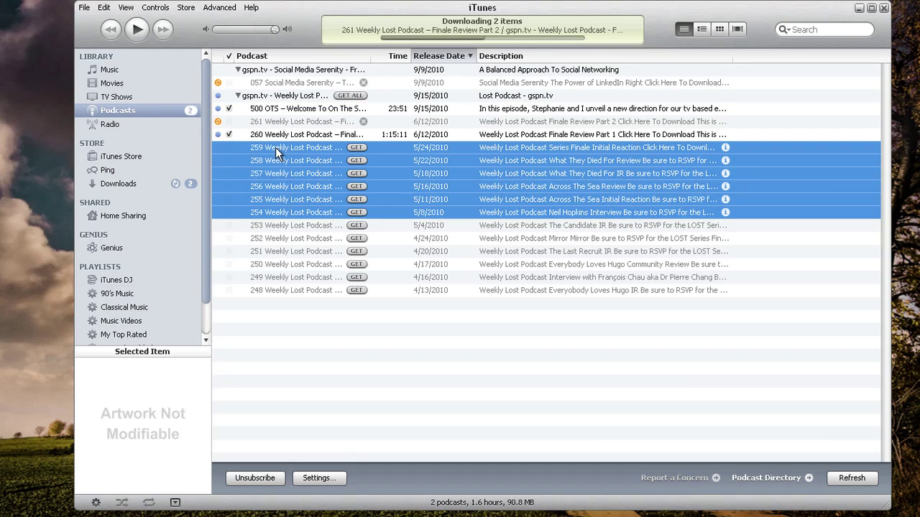
pyautogui.hotkey('shift', 'Down')
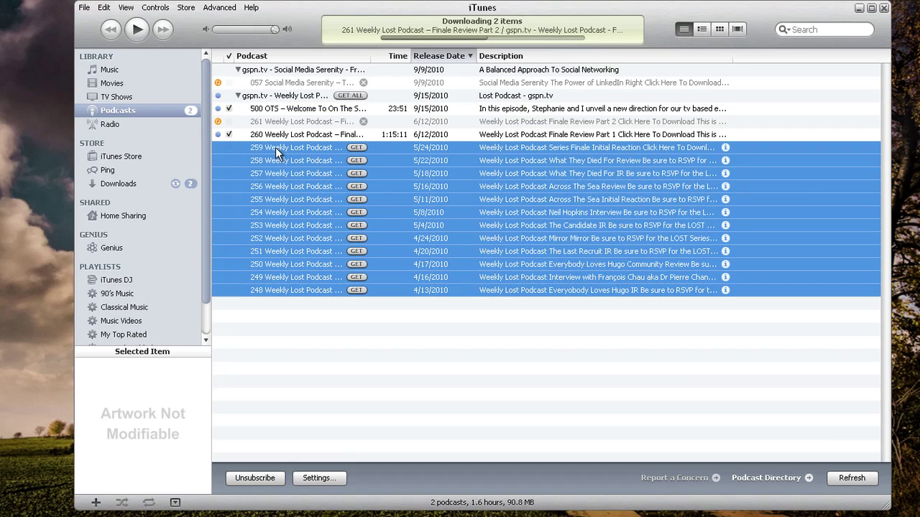
pyautogui.rightClick(276, 147)
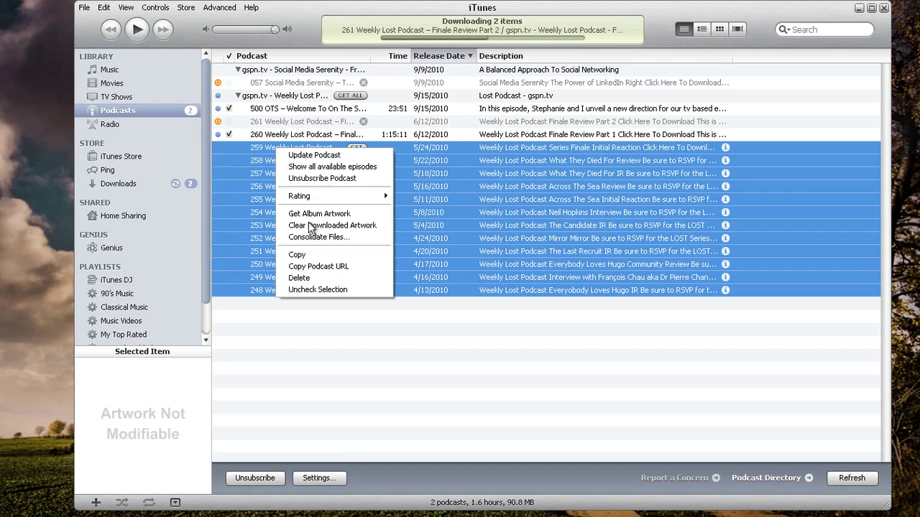
pyautogui.click(310, 278)
pyautogui.click(458, 218)
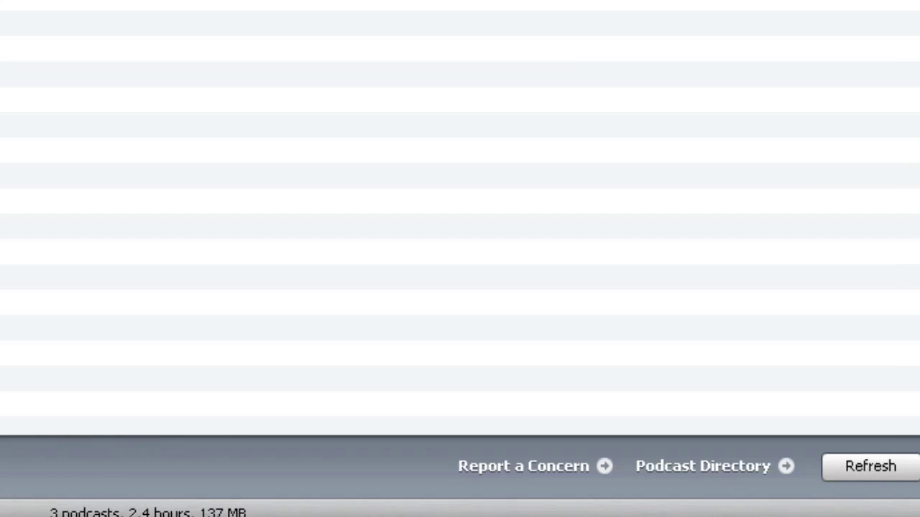
# Step: Open Podcast Settings and show the Podcast Defaults in the Settings for list
pyautogui.click(273, 472)
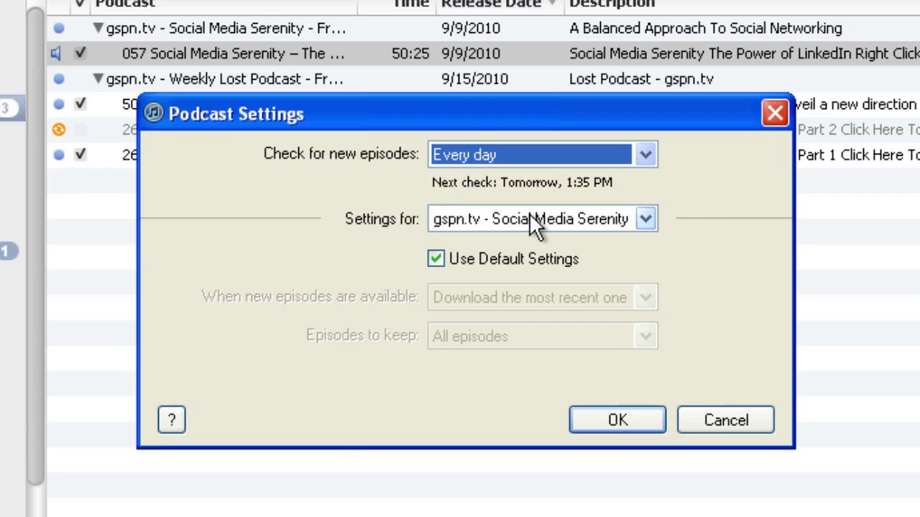
pyautogui.click(644, 220)
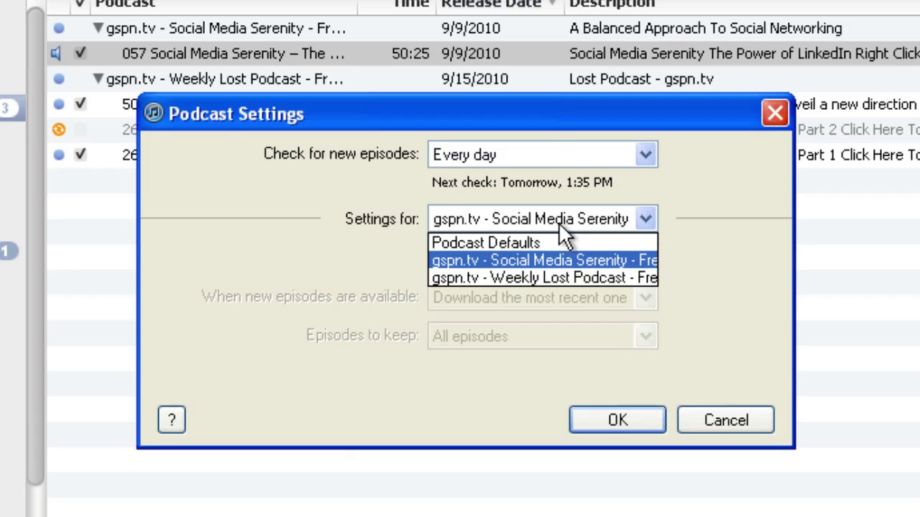
pyautogui.click(469, 243)
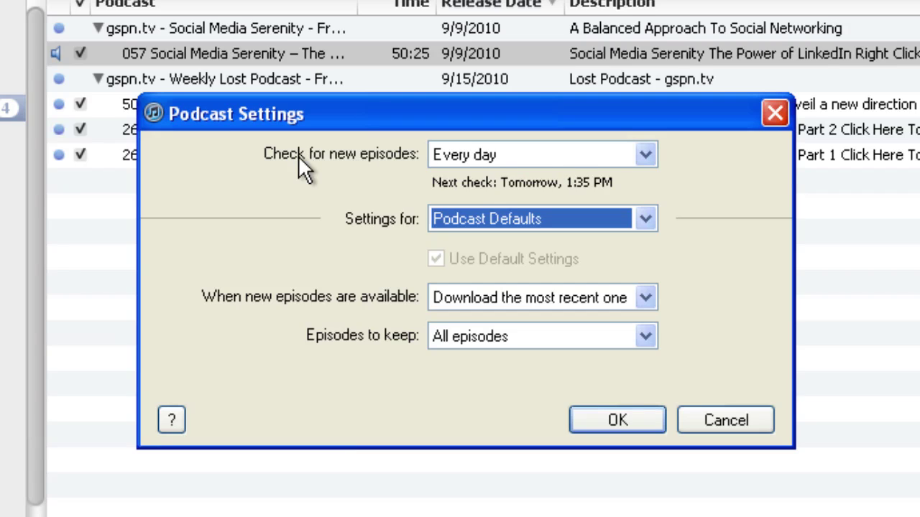
# Step: Set podcast defaults to check every hour, download the most recent episode, and keep all episodes
pyautogui.click(644, 158)
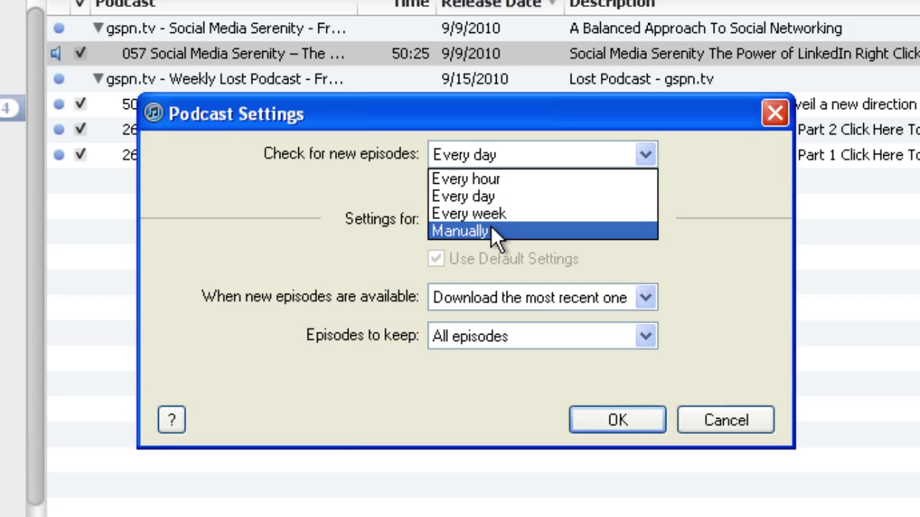
pyautogui.click(484, 181)
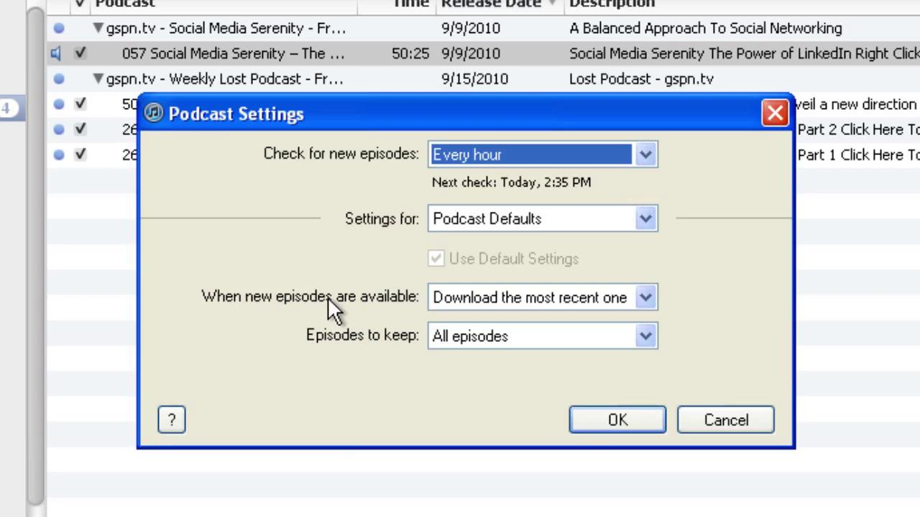
pyautogui.click(647, 298)
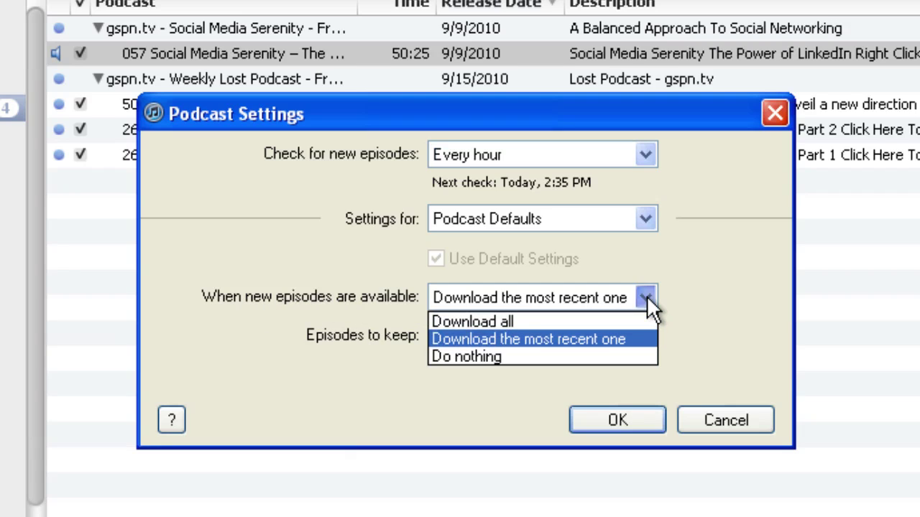
pyautogui.click(582, 339)
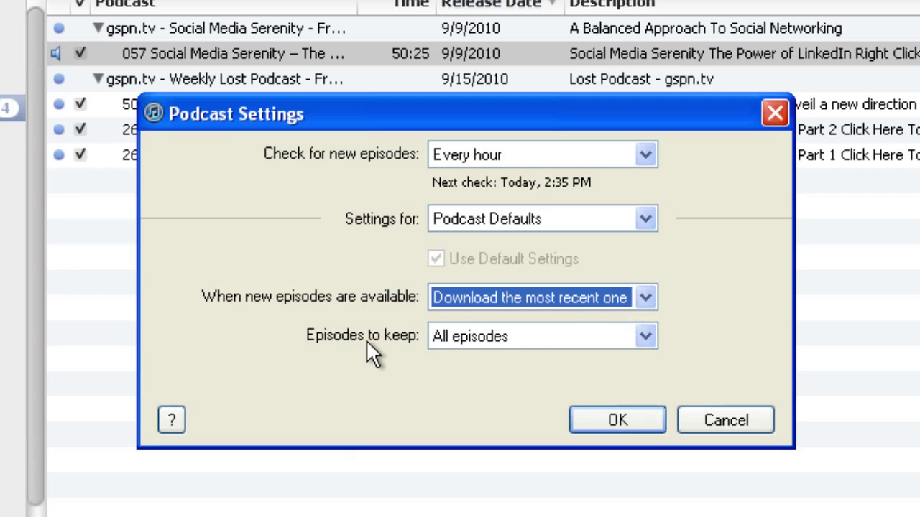
pyautogui.click(645, 337)
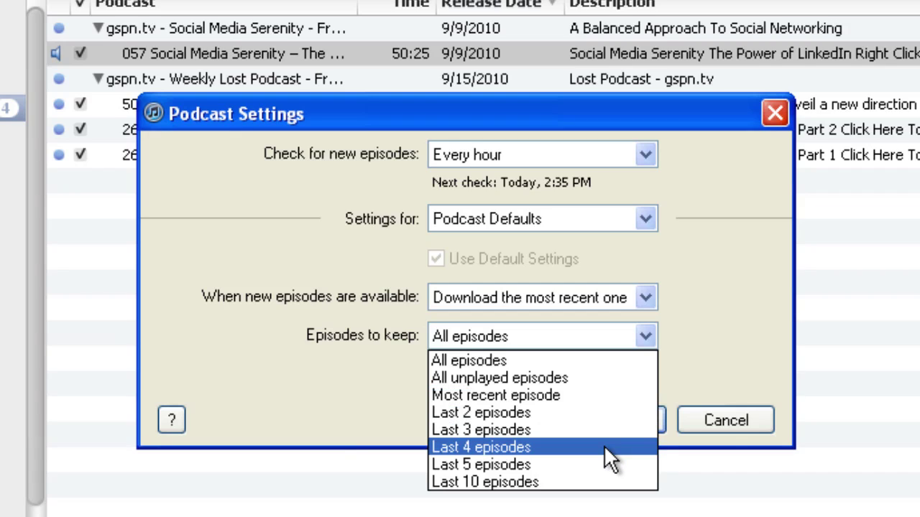
pyautogui.click(624, 352)
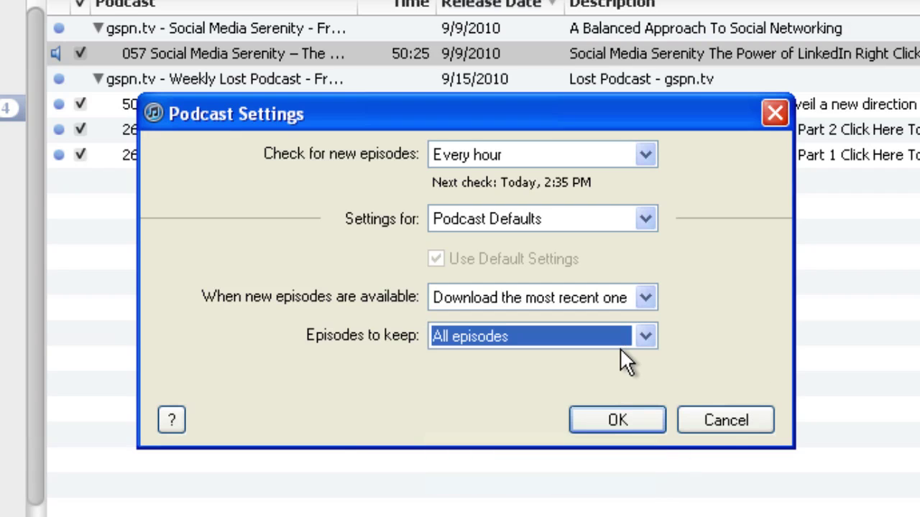